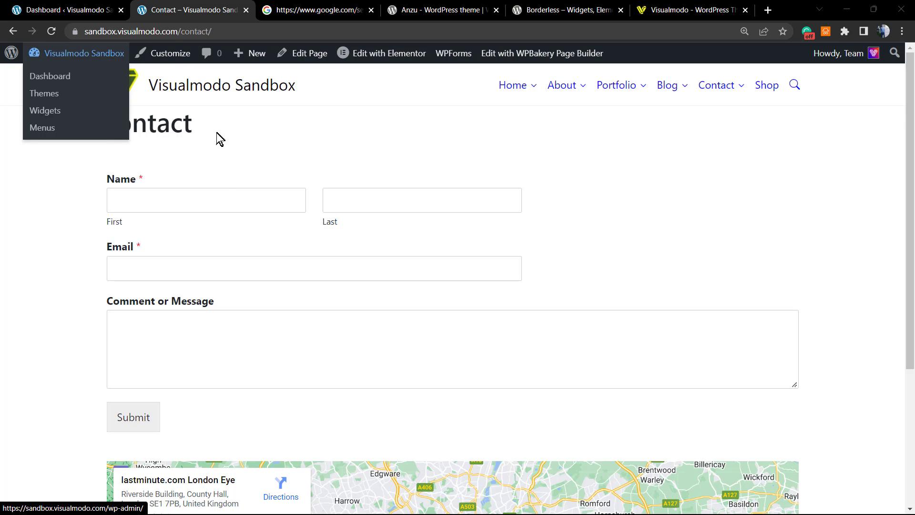
Go from the WordPress admin dashboard to WPForms Settings, showing the license details
click(55, 9)
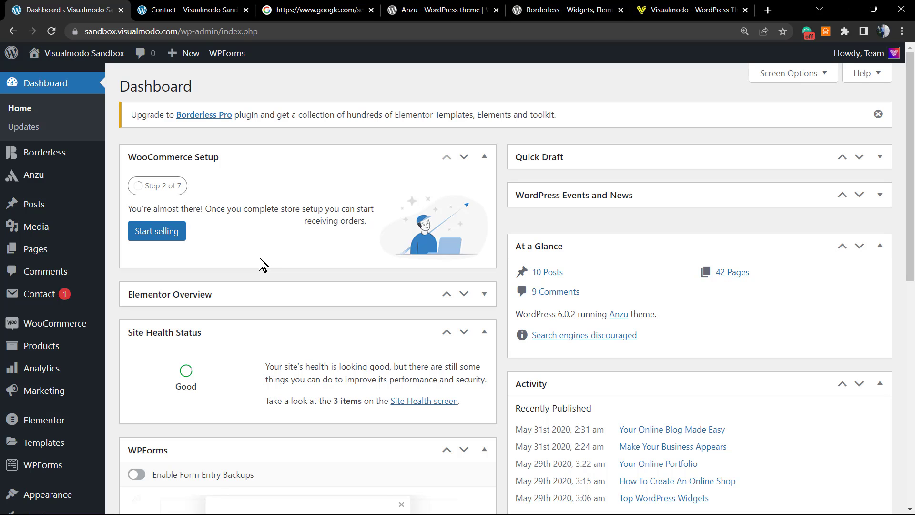
scroll(43, 247, down, 1)
scroll(56, 250, down, 1)
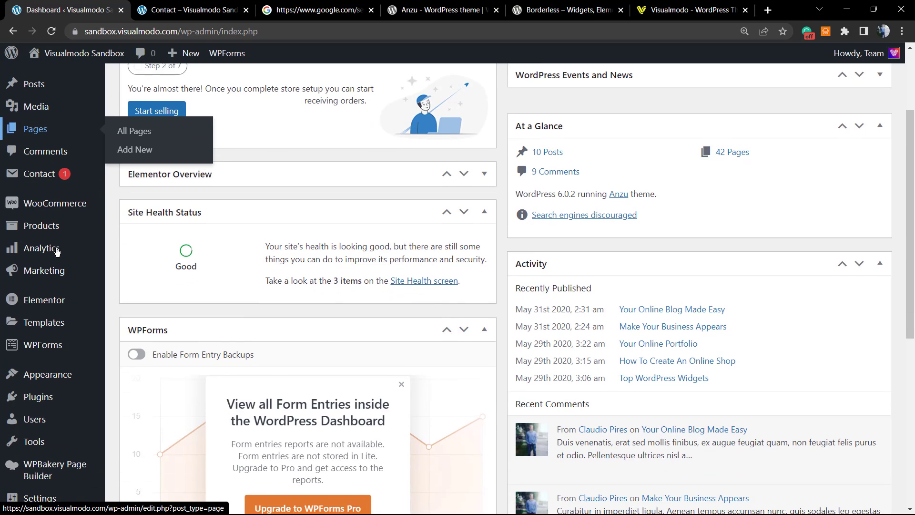
scroll(56, 250, down, 1)
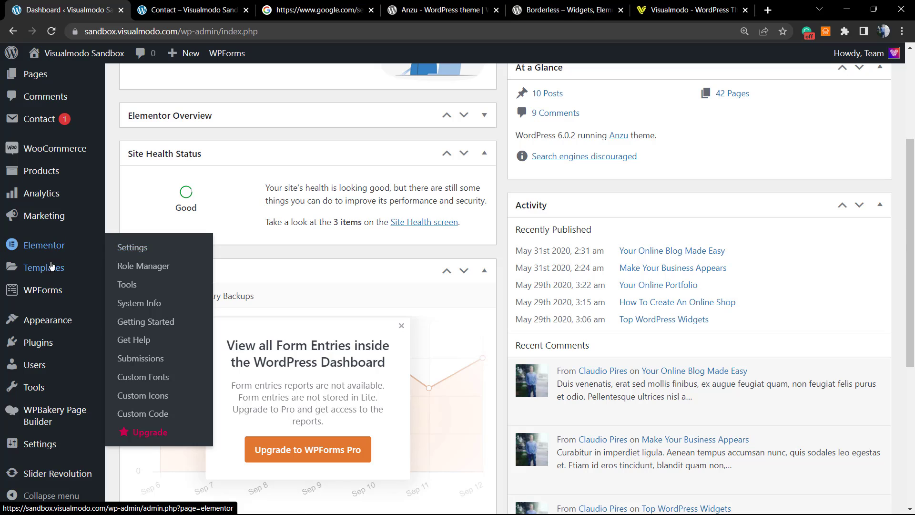
mouse_move(42, 345)
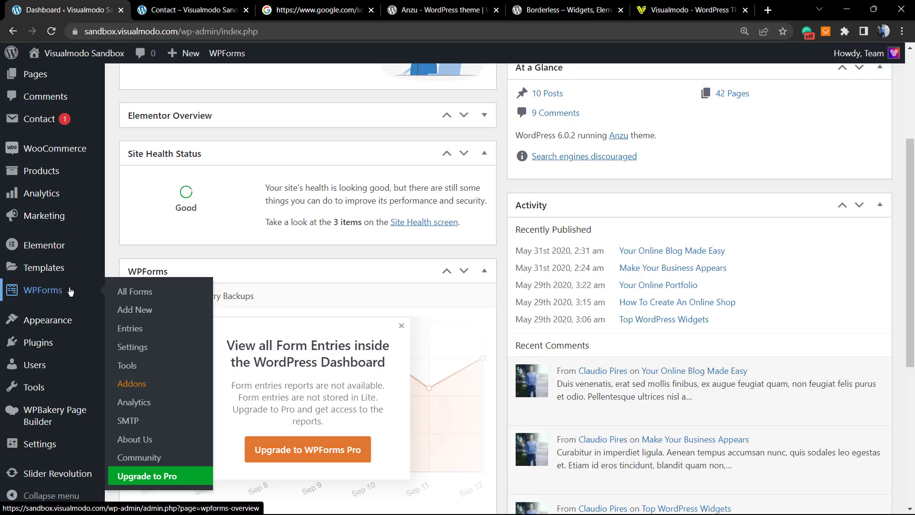
click(127, 348)
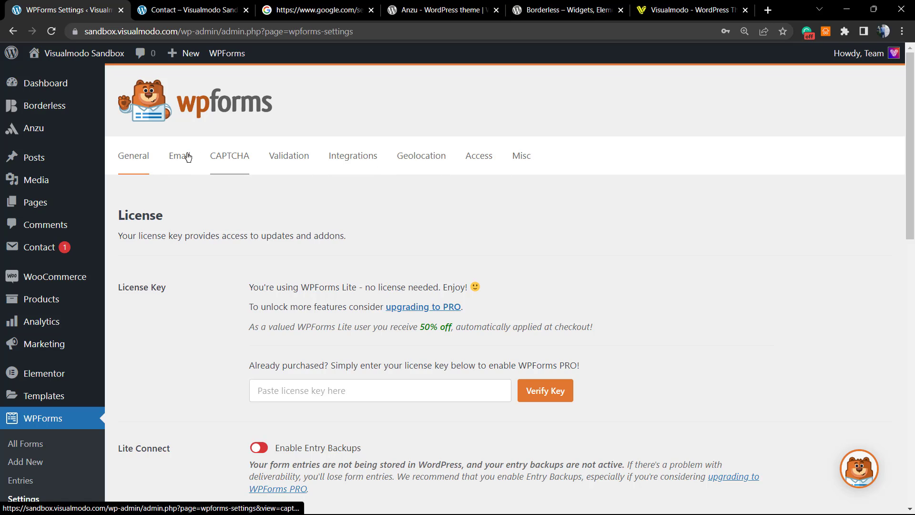
Pick the hCaptcha card in WPForms' CAPTCHA settings and review its description and empty key fields
click(231, 164)
click(230, 164)
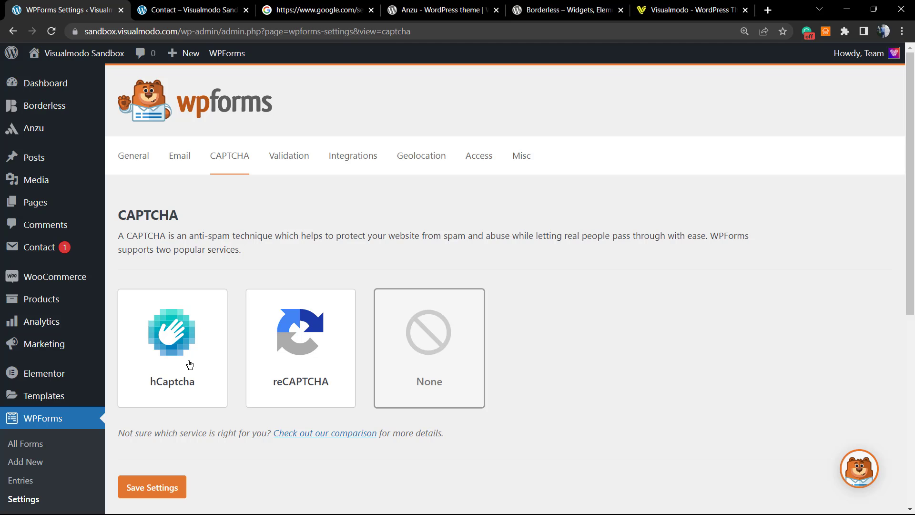
click(188, 365)
scroll(188, 365, down, 2)
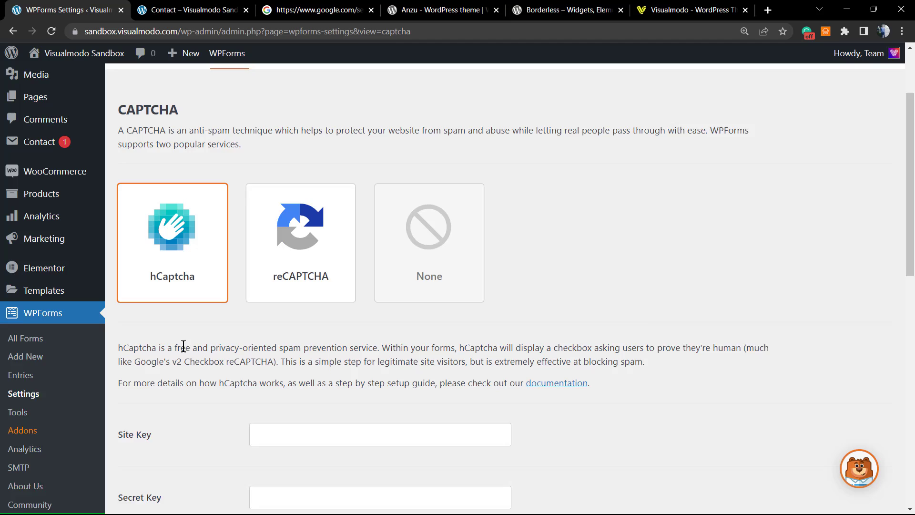
scroll(184, 348, down, 1)
ctrl+scroll(179, 348, up, 2)
scroll(176, 332, down, 2)
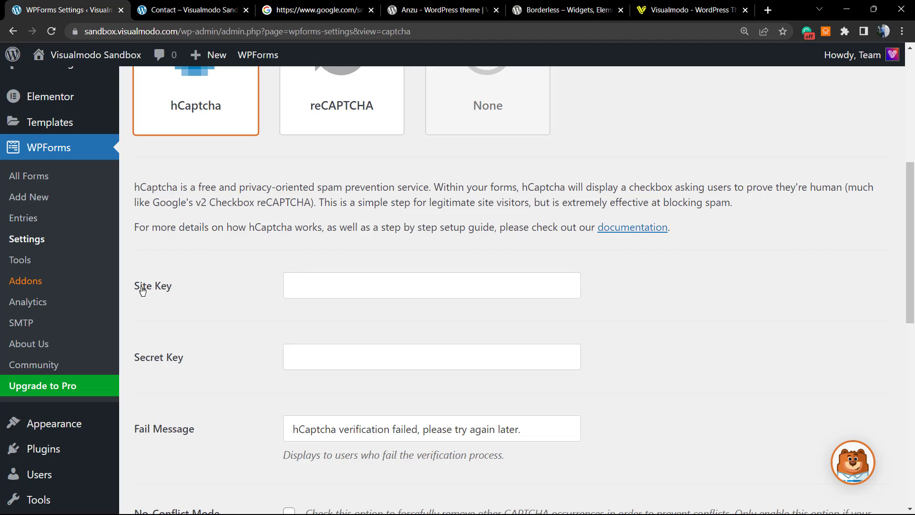
scroll(174, 361, up, 2)
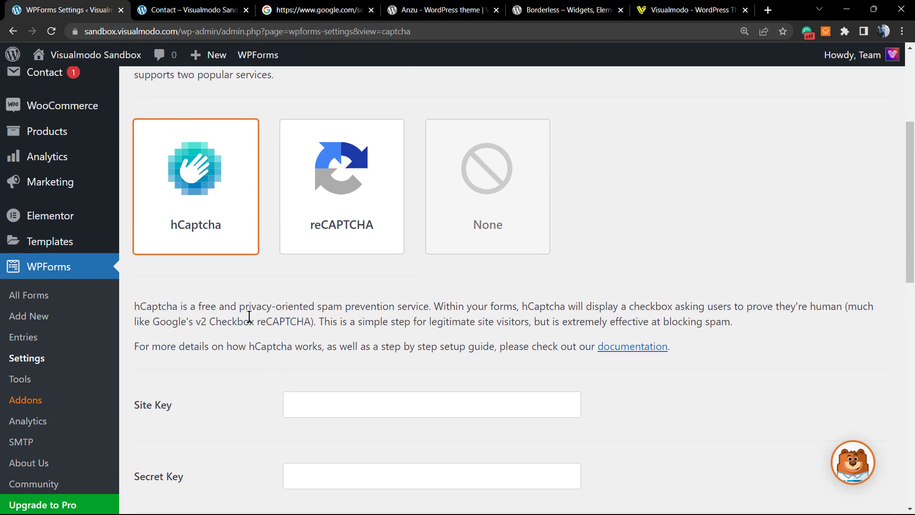
triple_click(188, 321)
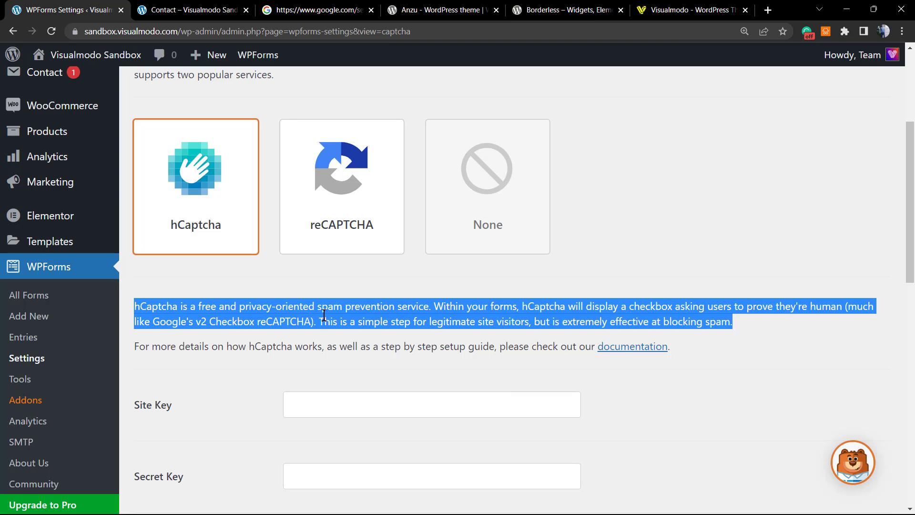
click(437, 319)
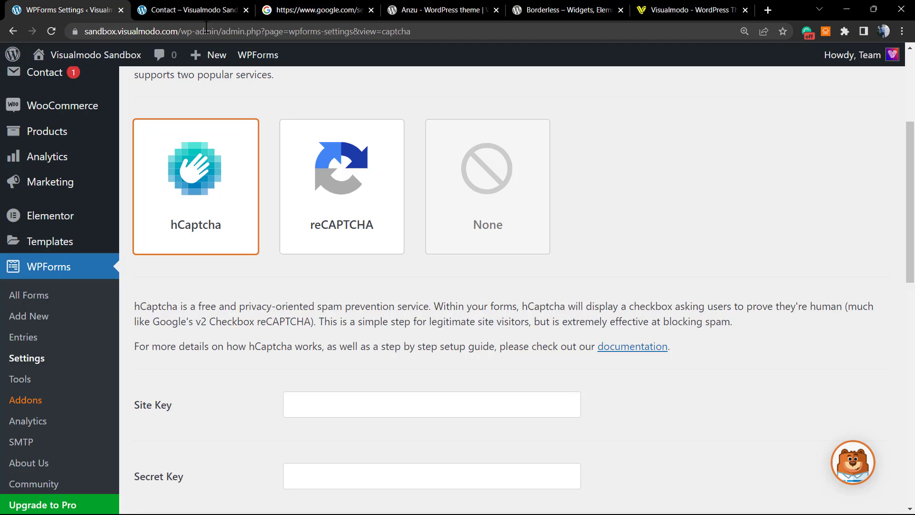
Visit hcaptcha.com from the Google results and sign up for the free Publisher plan
click(328, 10)
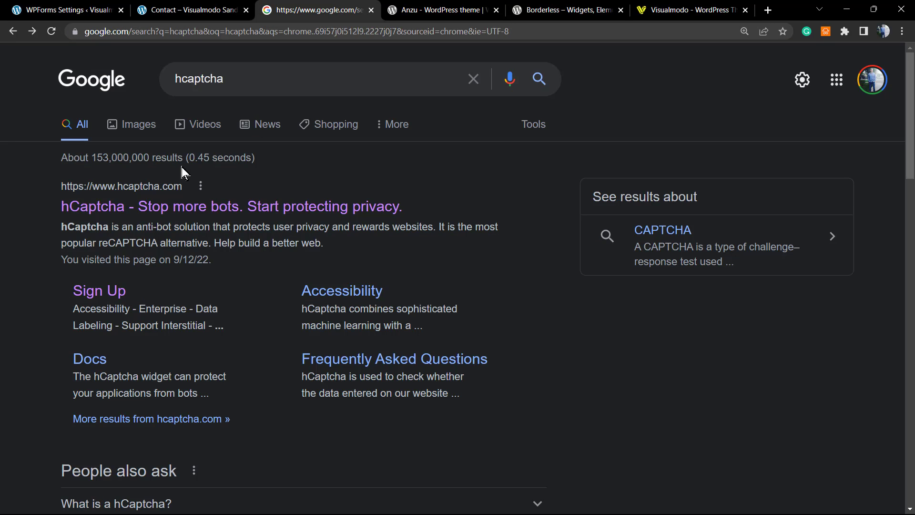
click(127, 212)
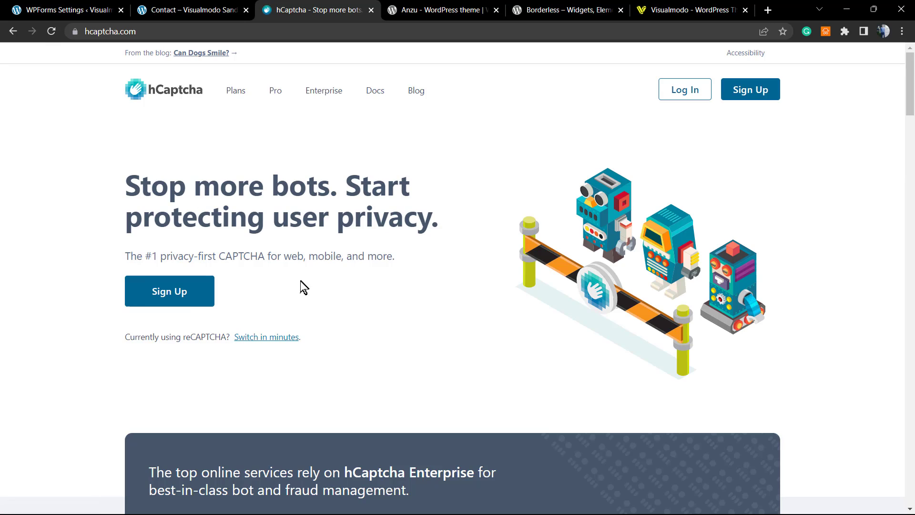
scroll(227, 290, down, 3)
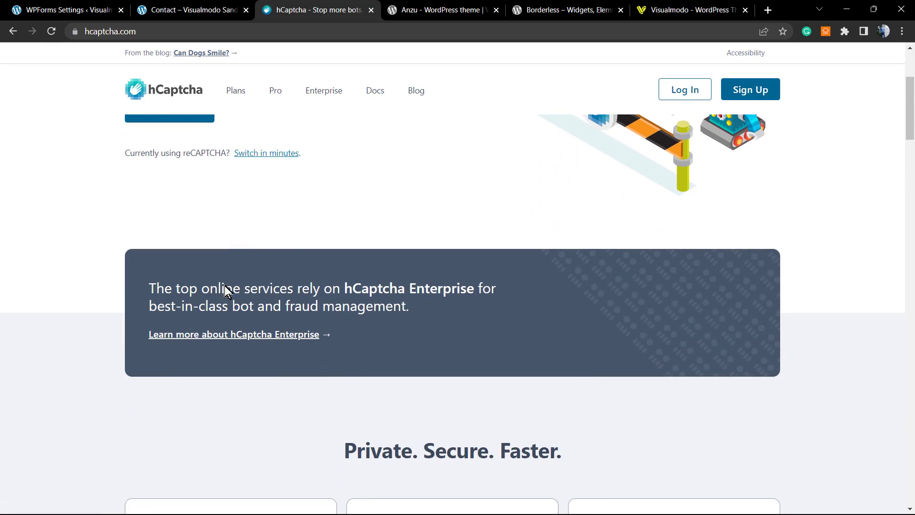
scroll(225, 291, up, 2)
scroll(222, 289, down, 2)
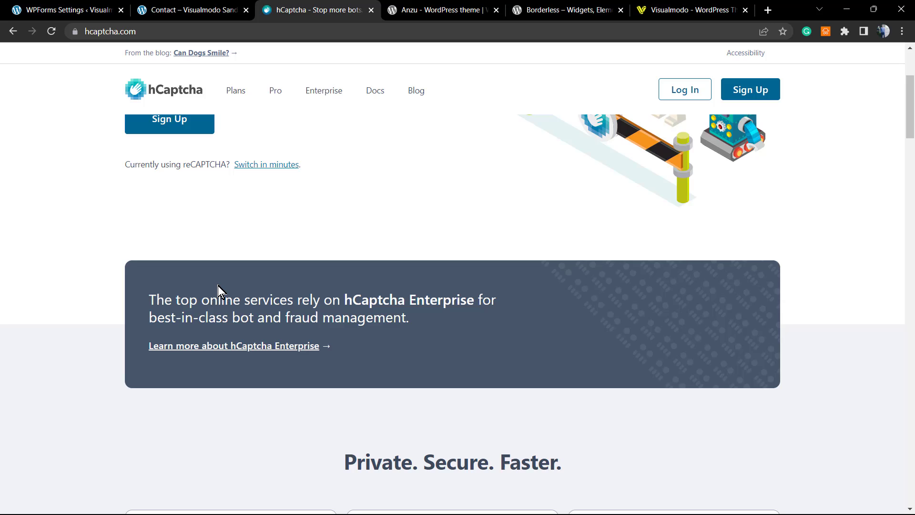
scroll(221, 292, down, 2)
scroll(221, 292, down, 3)
scroll(221, 292, down, 3)
scroll(221, 292, down, 4)
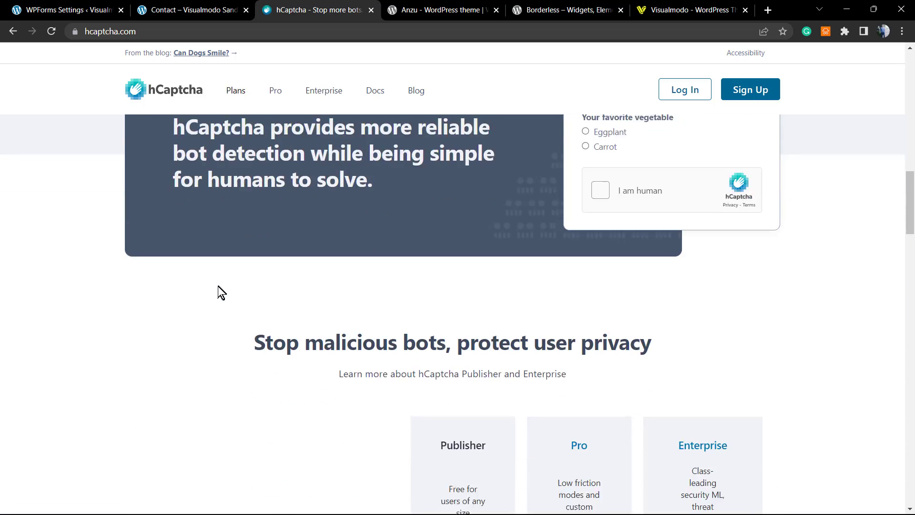
scroll(221, 292, down, 1)
scroll(221, 292, down, 2)
scroll(217, 291, down, 2)
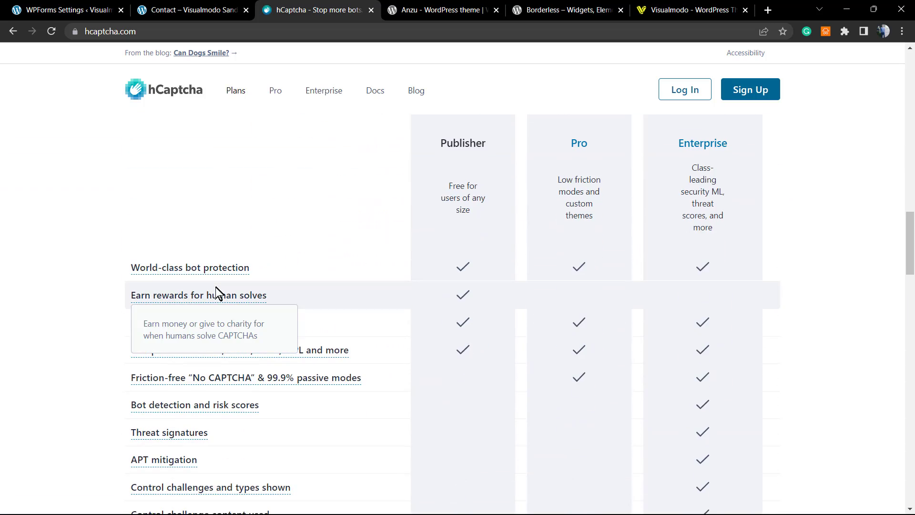
scroll(216, 287, down, 3)
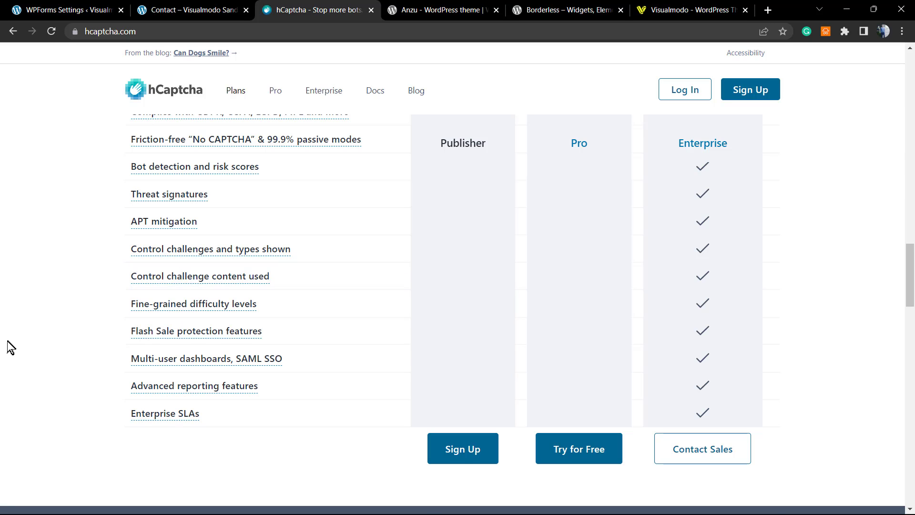
scroll(7, 342, down, 2)
scroll(7, 348, up, 1)
scroll(6, 348, up, 2)
scroll(7, 347, down, 2)
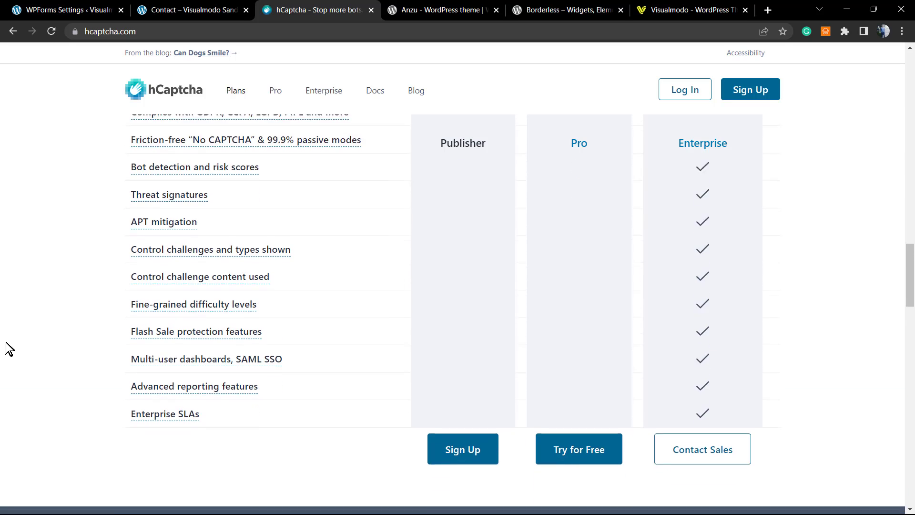
scroll(179, 367, down, 1)
scroll(342, 444, up, 1)
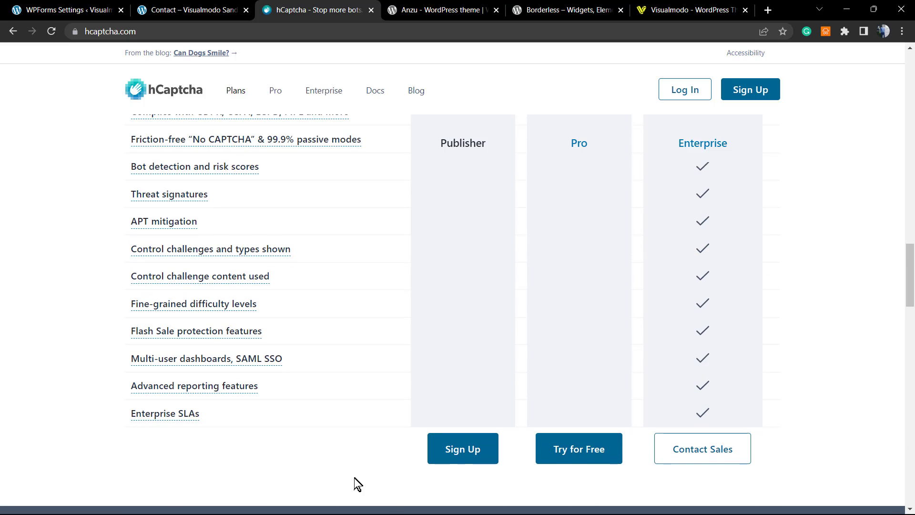
scroll(354, 429, up, 2)
scroll(353, 397, up, 2)
scroll(386, 364, up, 1)
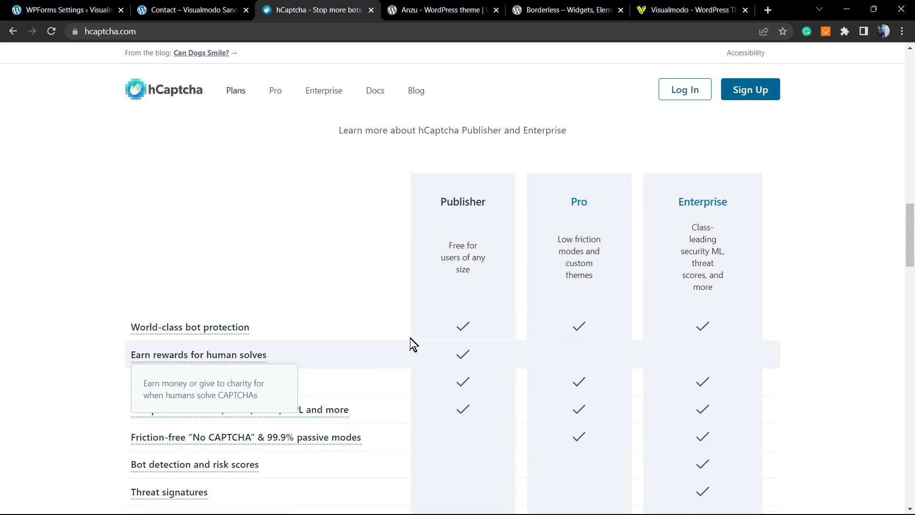
scroll(409, 343, up, 1)
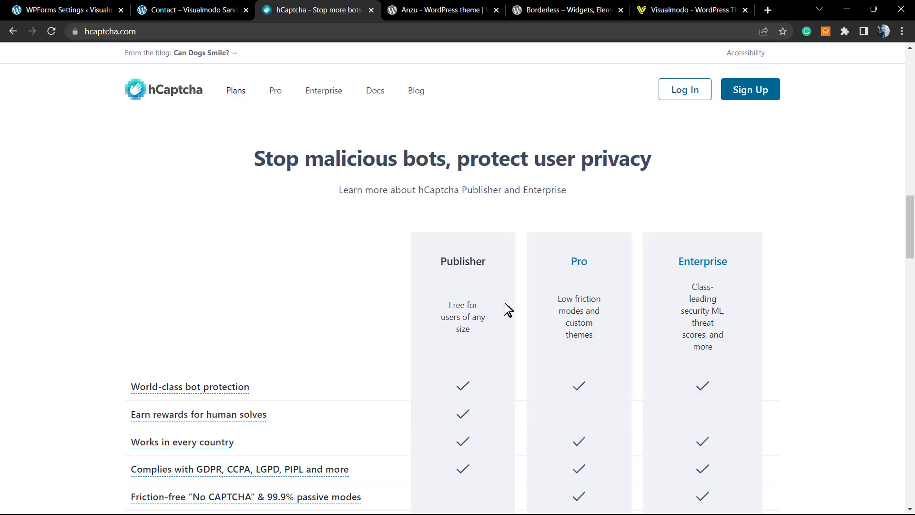
scroll(429, 303, down, 4)
scroll(422, 286, up, 3)
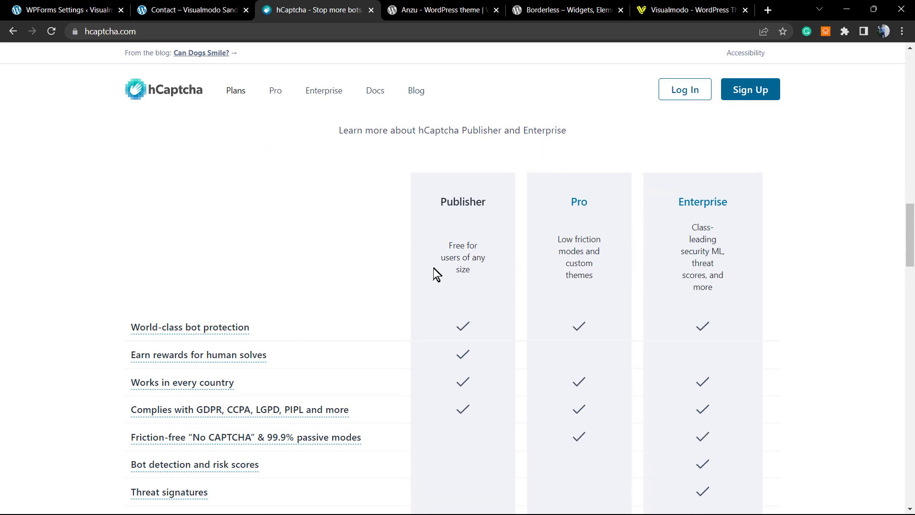
drag(434, 273, 491, 279)
scroll(445, 282, down, 2)
scroll(422, 288, down, 3)
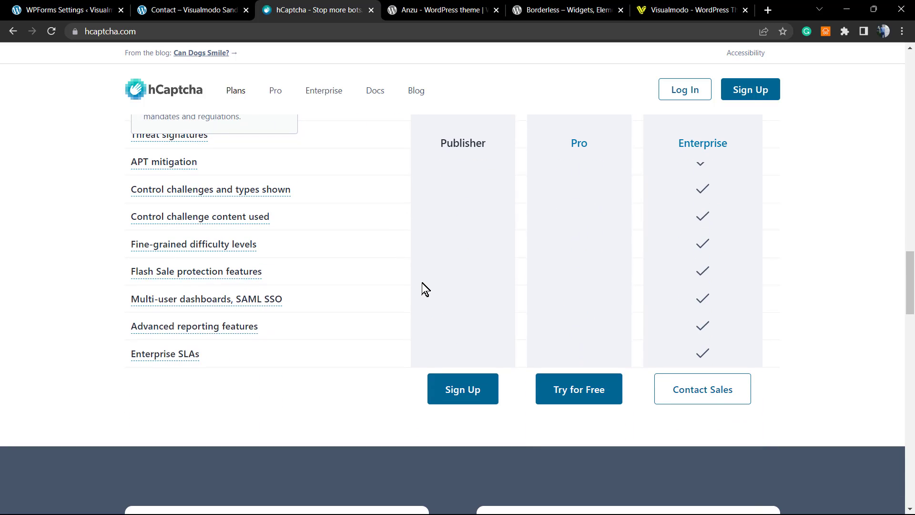
click(449, 387)
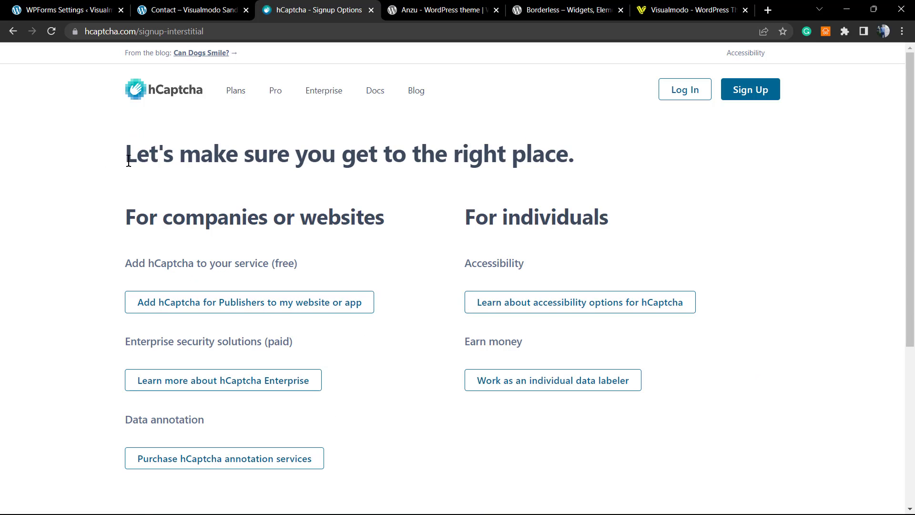
Choose the free companies-or-websites option and sign up as an hCaptcha publisher
triple_click(181, 218)
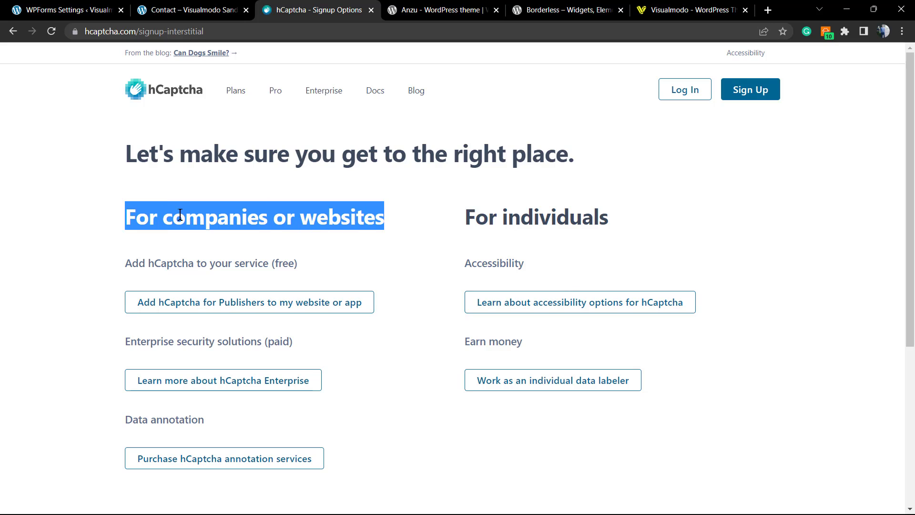
triple_click(136, 269)
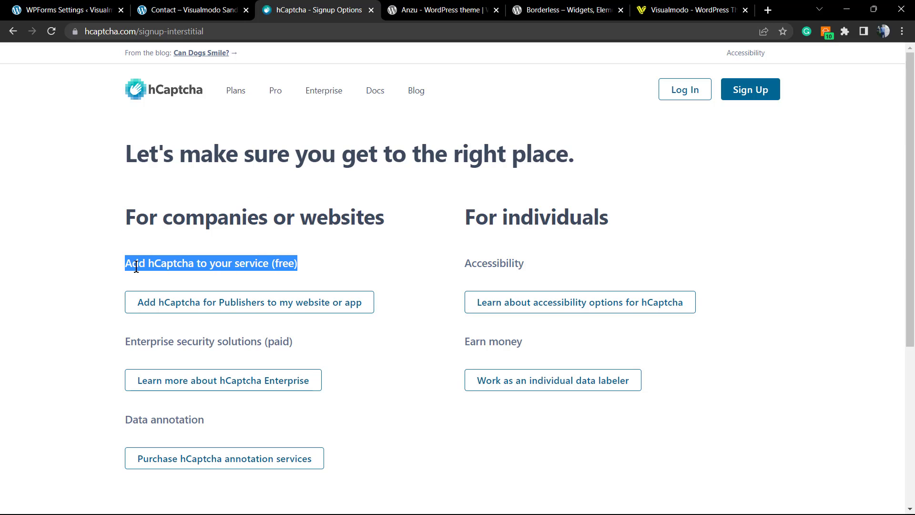
click(202, 264)
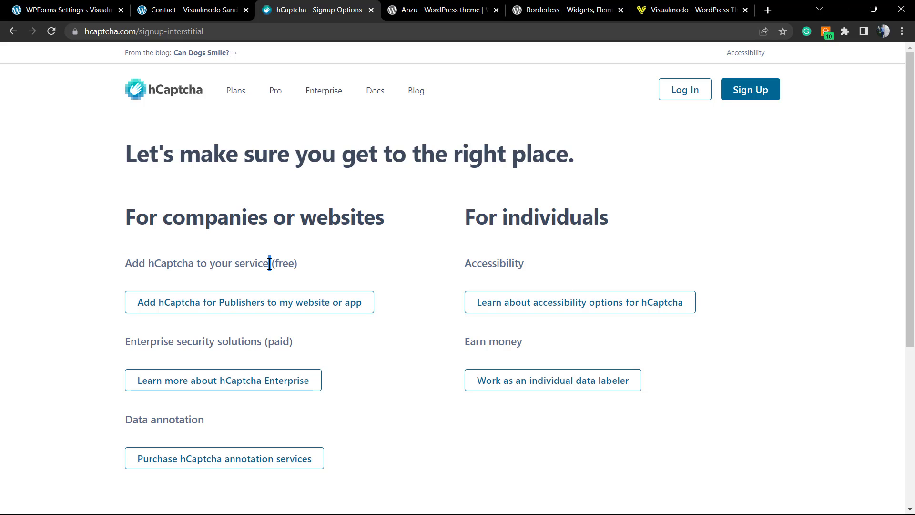
click(157, 310)
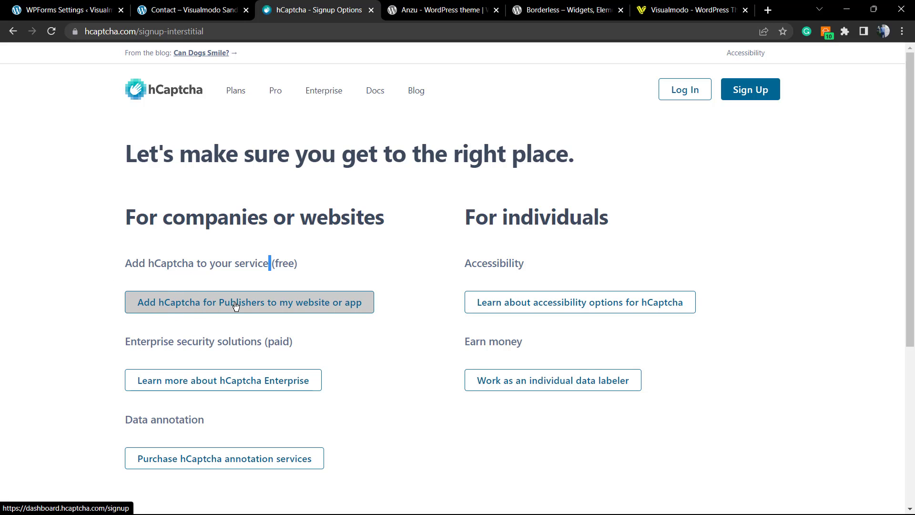
click(282, 306)
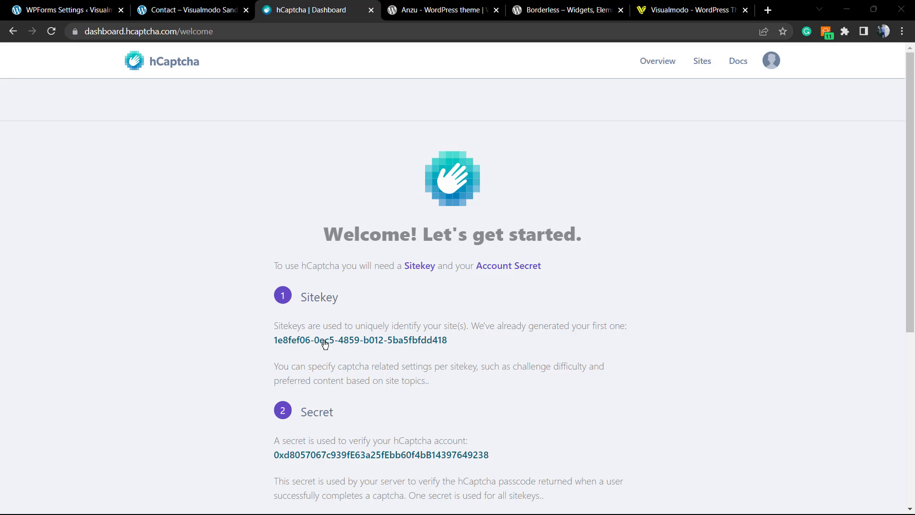
Paste the hCaptcha sitekey into WPForms' Site Key field and select the account secret for copying
drag(447, 343, 270, 348)
key(ctrl+c)
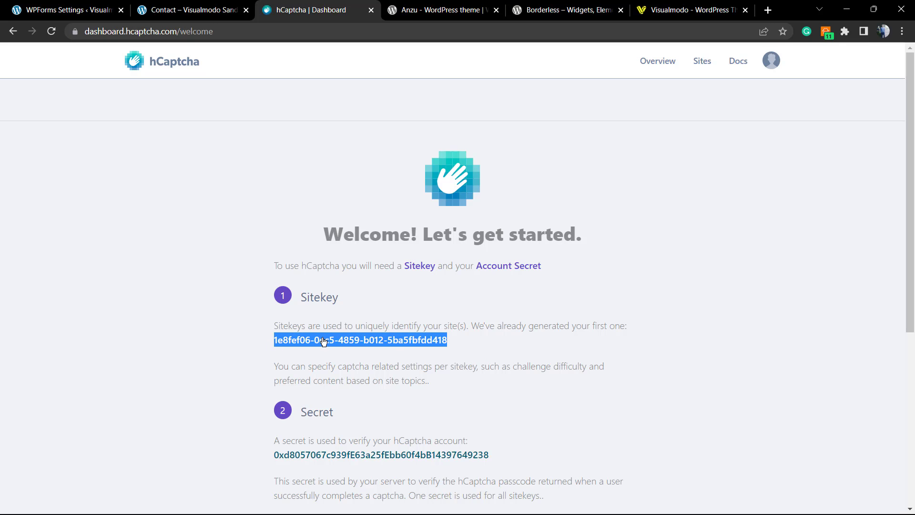
click(193, 10)
click(72, 10)
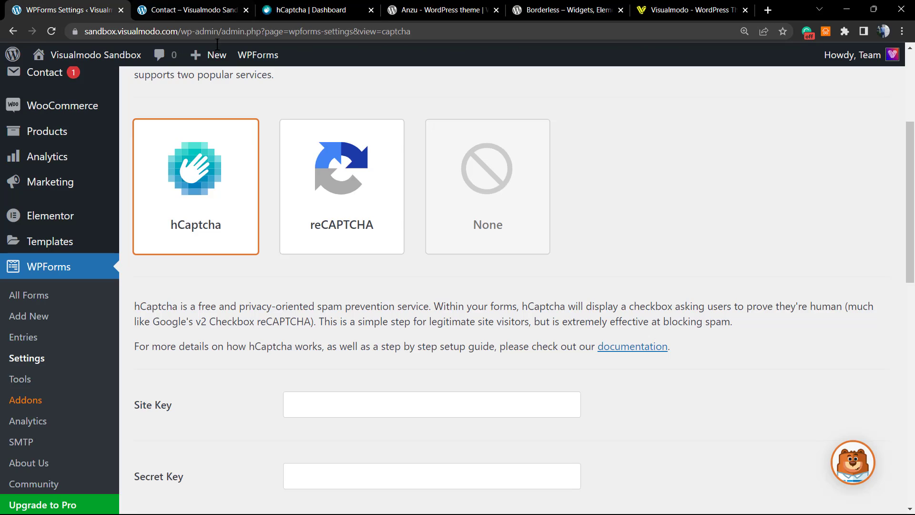
scroll(344, 344, down, 1)
click(358, 346)
key(ctrl+v)
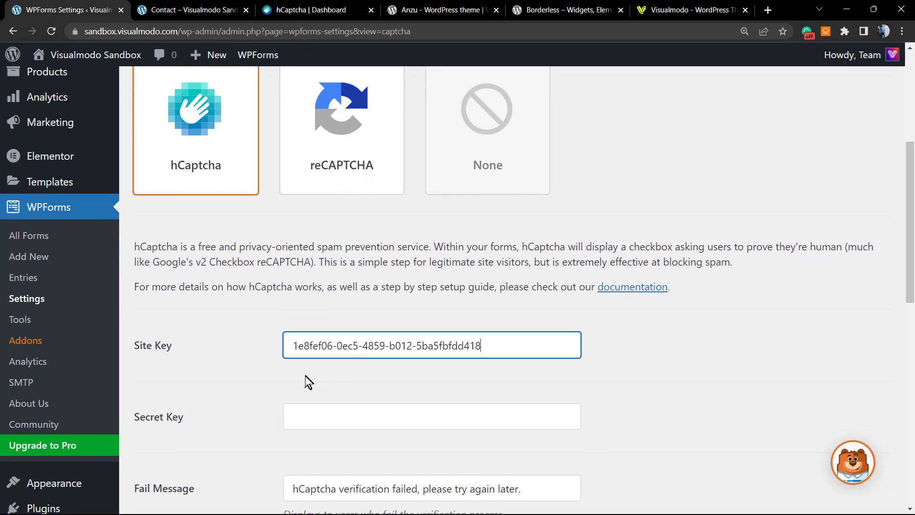
click(307, 382)
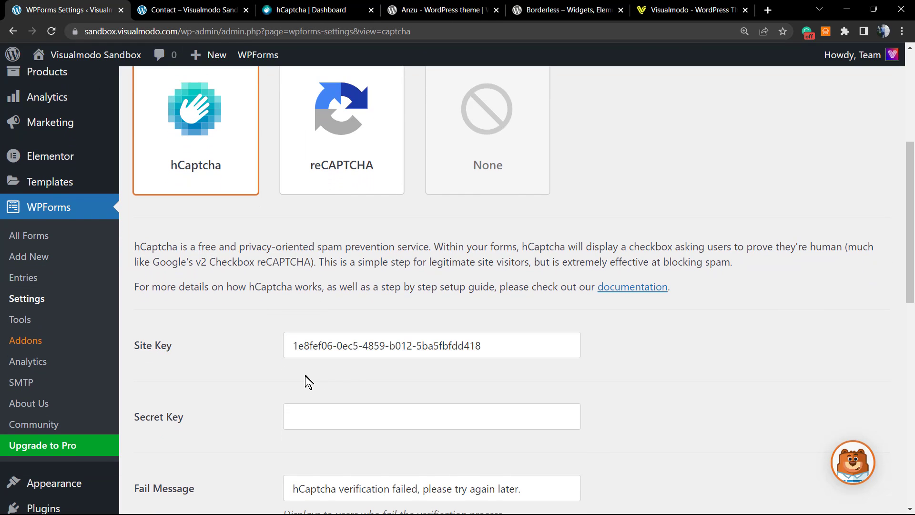
click(304, 7)
scroll(336, 322, down, 1)
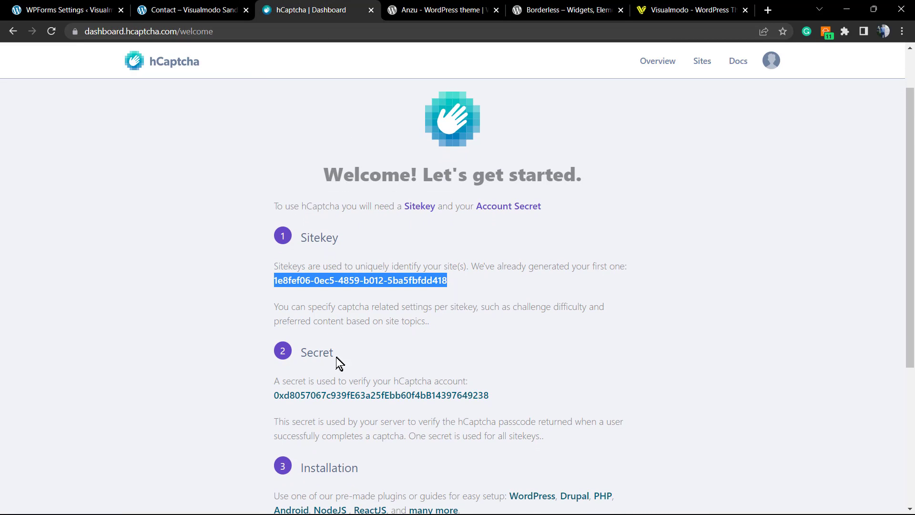
drag(489, 396, 271, 400)
key(ctrl+c)
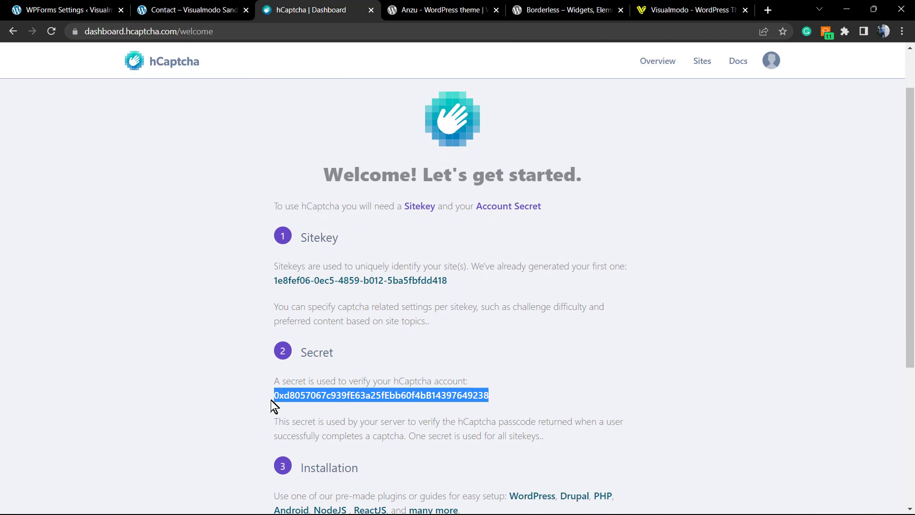
Paste the hCaptcha account secret into WPForms' Secret Key field and save the CAPTCHA settings
click(107, 9)
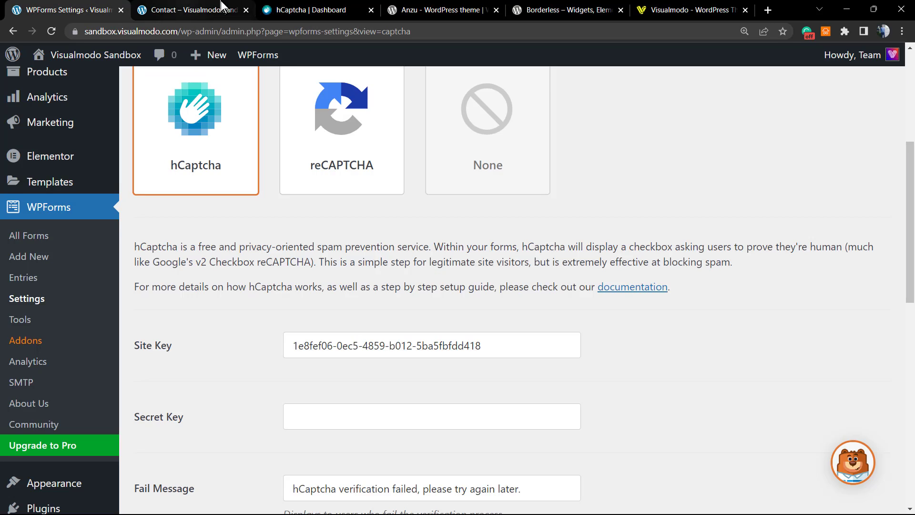
scroll(324, 368, down, 2)
click(323, 368)
key(ctrl+v)
click(243, 327)
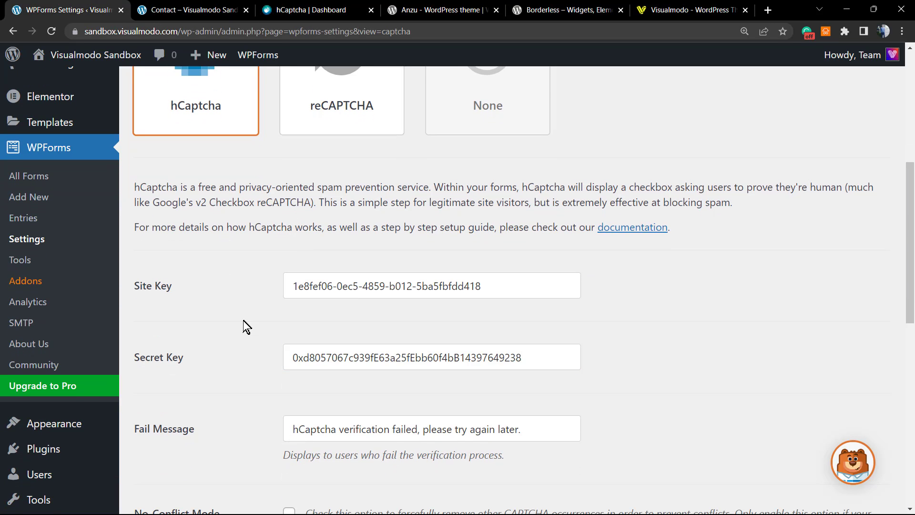
scroll(244, 329, down, 3)
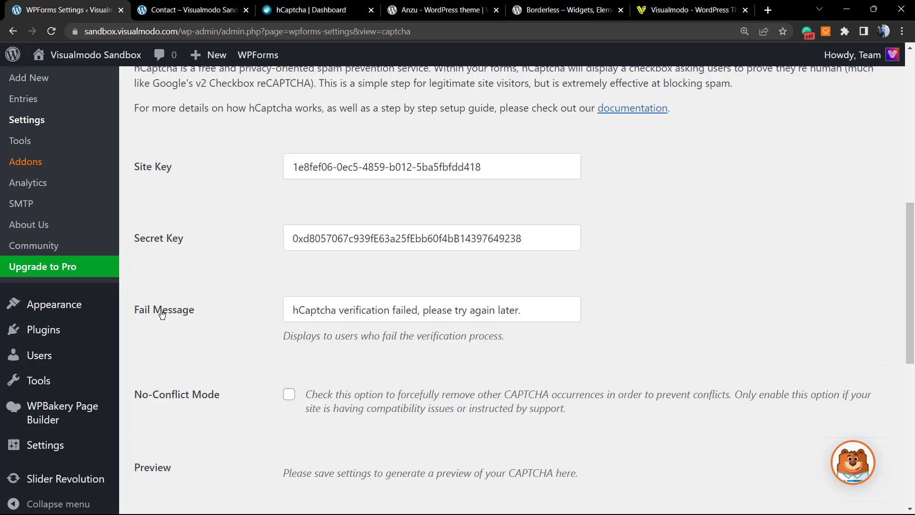
double_click(324, 311)
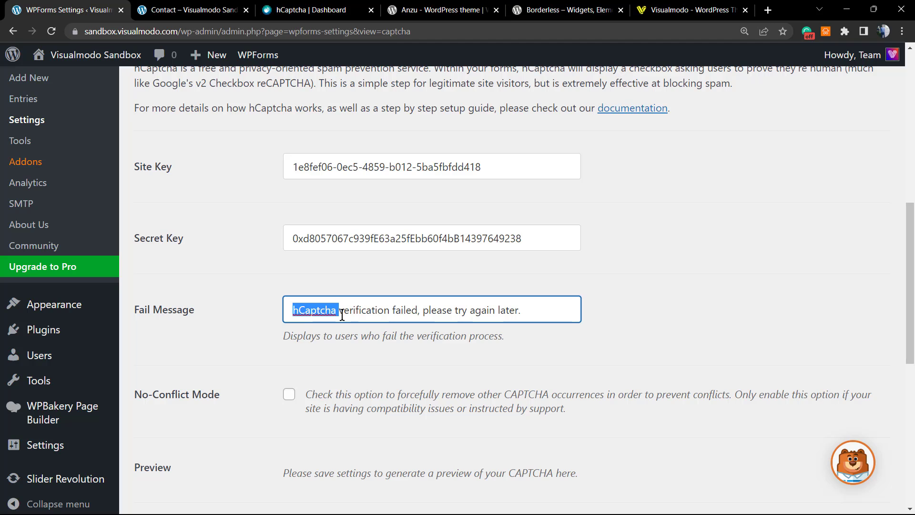
scroll(300, 322, down, 3)
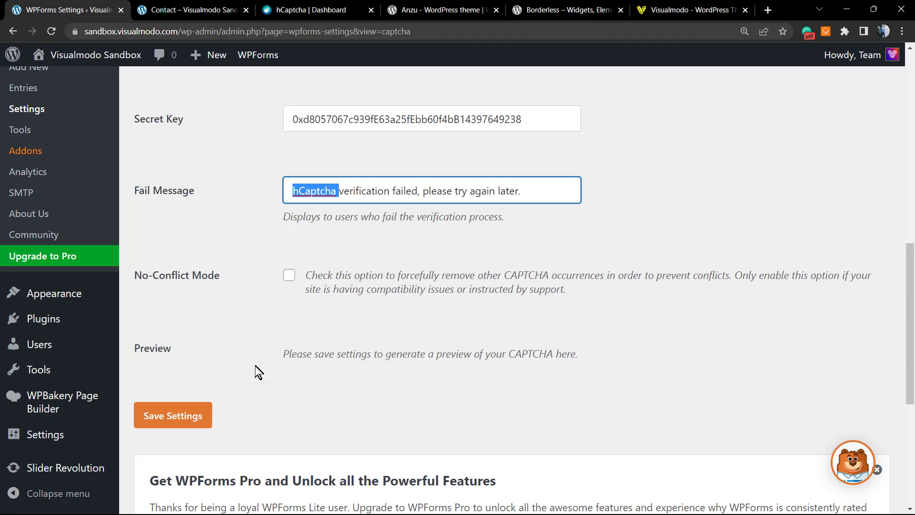
click(160, 416)
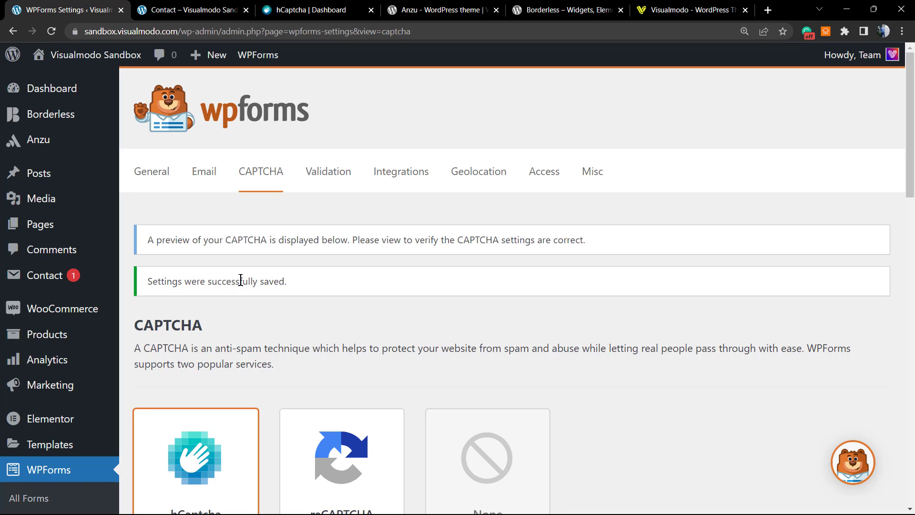
scroll(242, 300, down, 4)
scroll(244, 296, down, 3)
scroll(244, 297, down, 3)
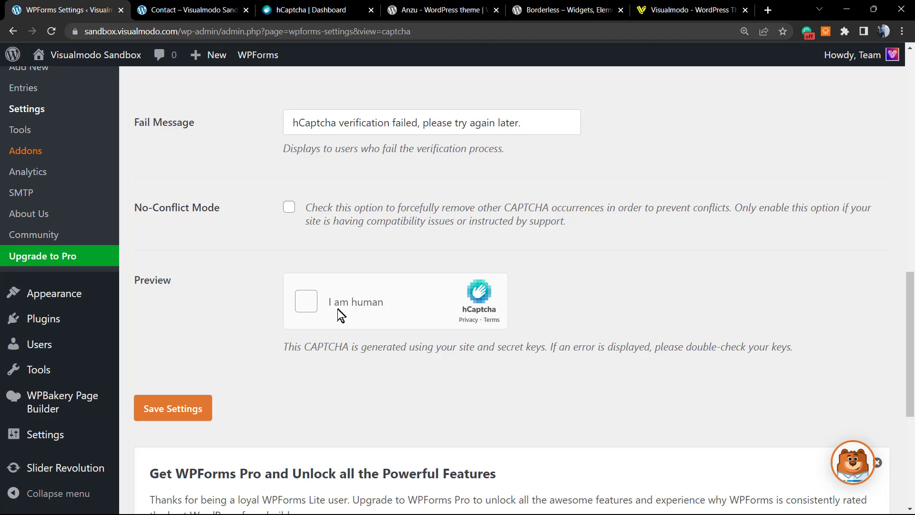
scroll(334, 329, up, 3)
Check the 'I am human' hCaptcha box on the live Contact page's form
click(198, 3)
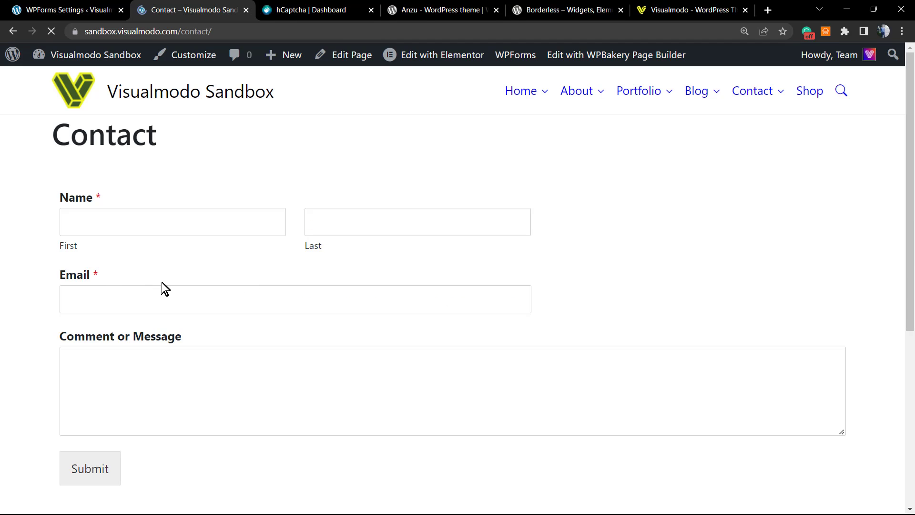
scroll(162, 283, down, 2)
scroll(162, 286, up, 2)
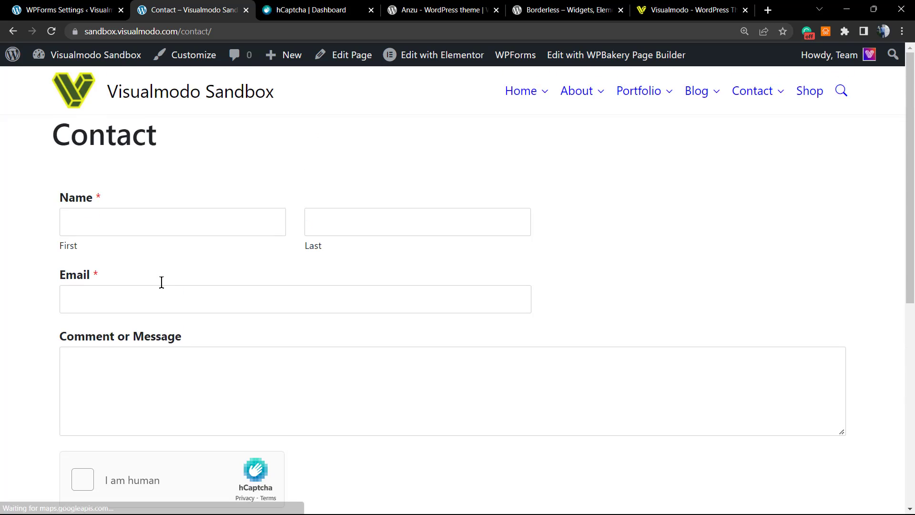
scroll(161, 293, down, 3)
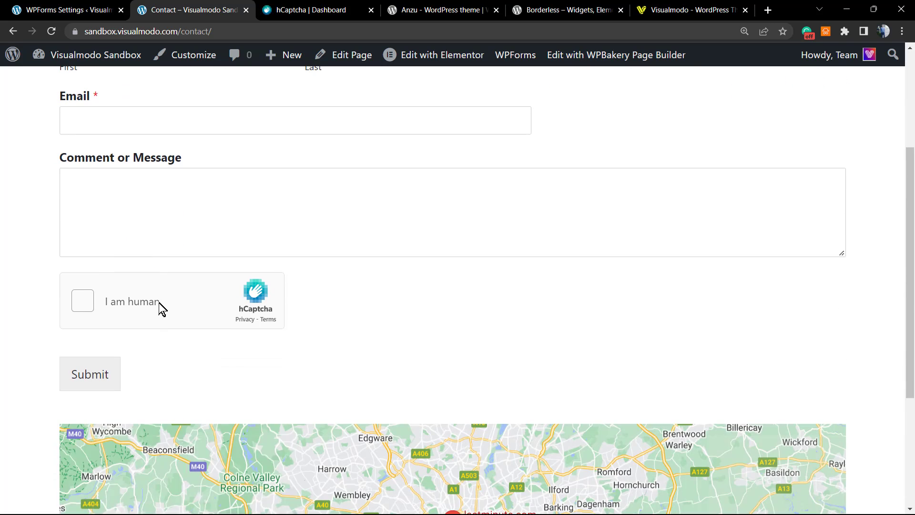
click(129, 303)
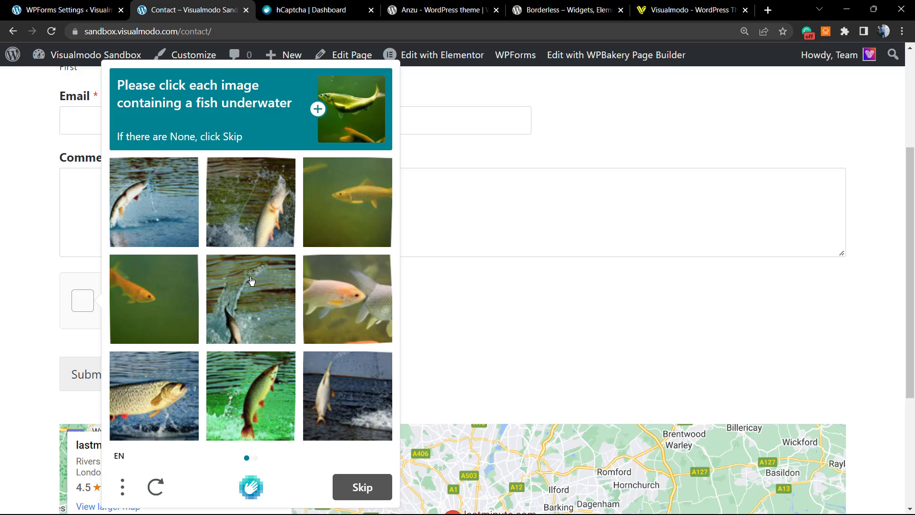
scroll(72, 211, up, 1)
scroll(114, 172, up, 1)
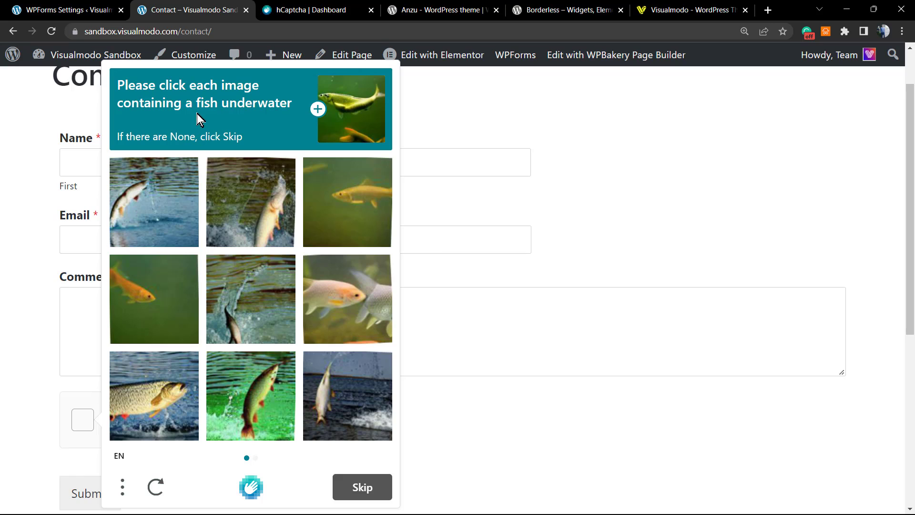
Select the nine fish tiles on the first hCaptcha challenge page and continue
click(168, 185)
click(245, 214)
click(327, 237)
click(187, 298)
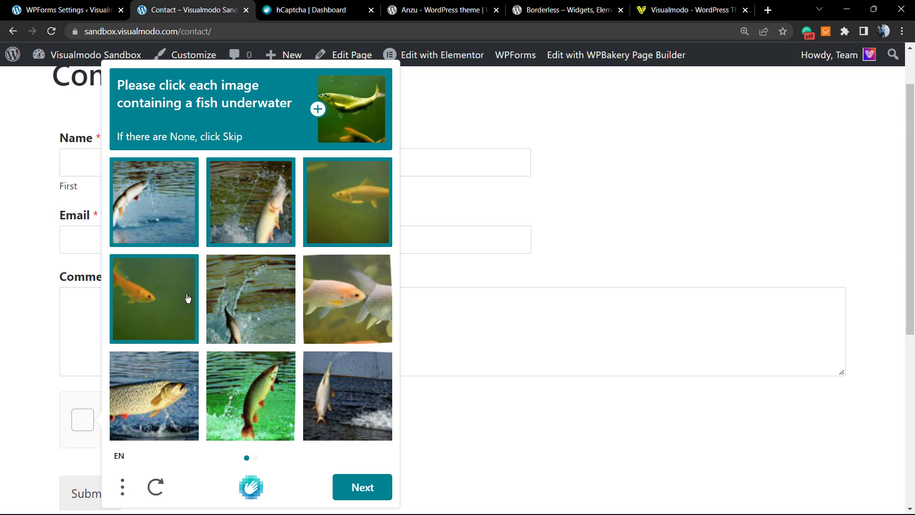
click(266, 317)
click(345, 304)
click(343, 397)
click(152, 405)
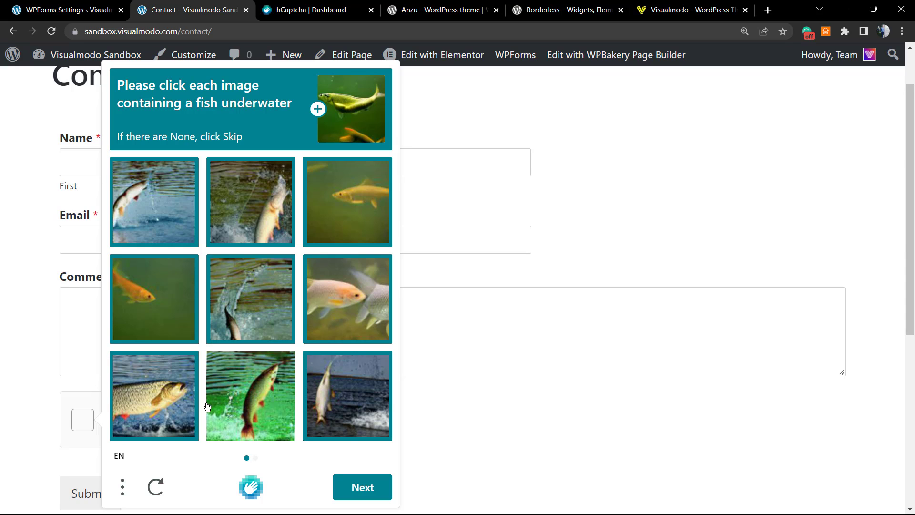
click(280, 433)
click(360, 486)
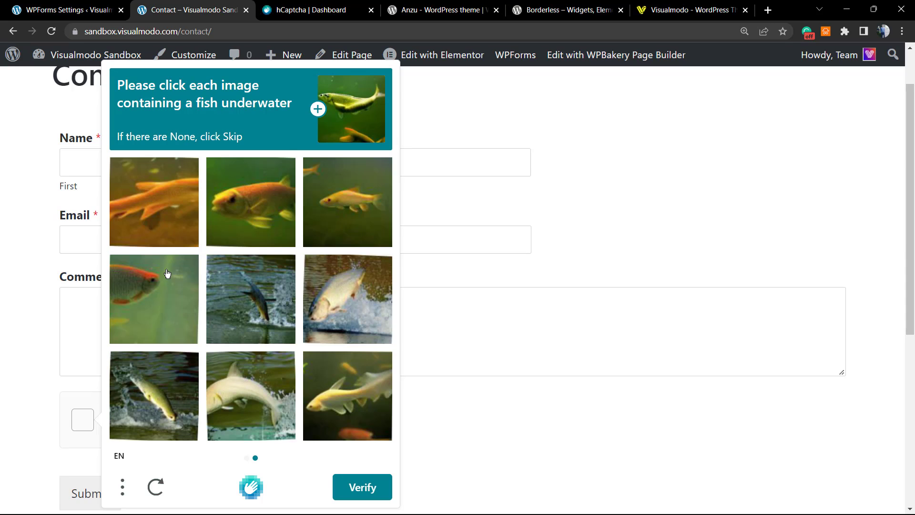
Select the underwater-fish tiles, submit them for verification, then dismiss the challenge
click(133, 206)
click(234, 224)
click(322, 220)
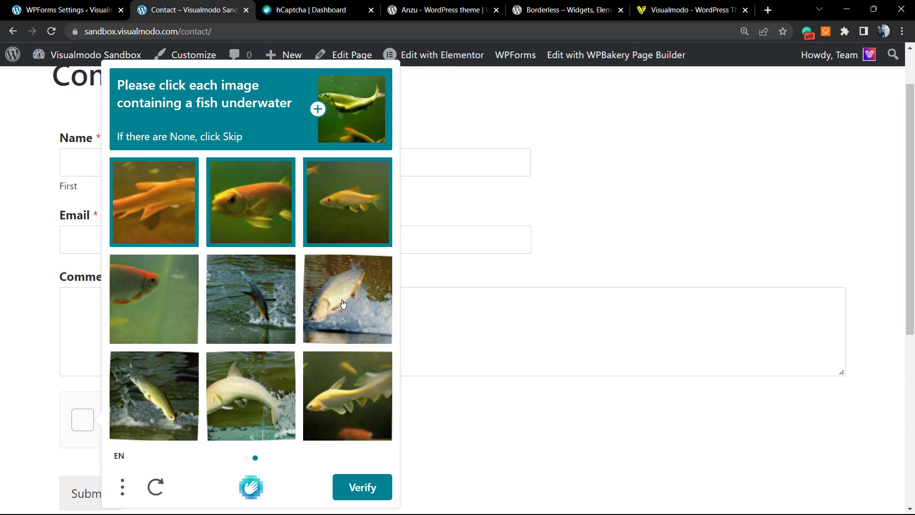
click(344, 305)
click(282, 319)
click(166, 318)
click(176, 376)
click(252, 419)
click(344, 422)
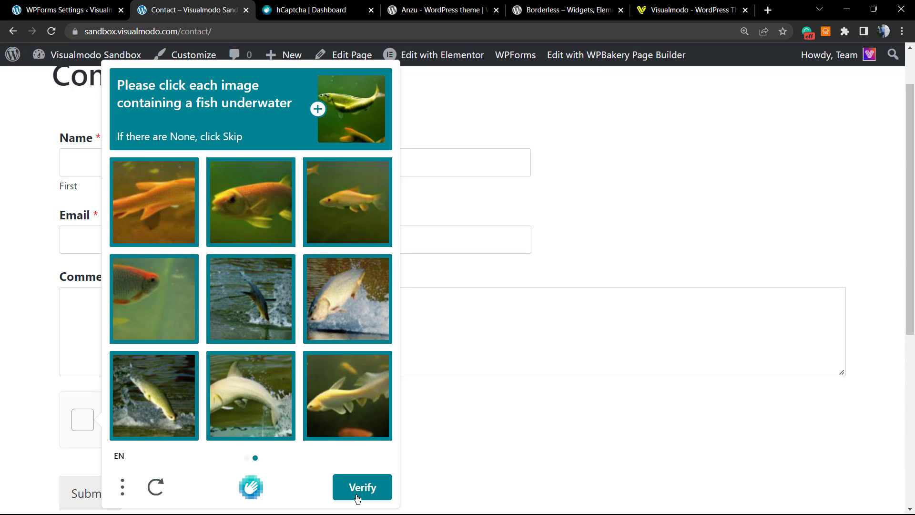
click(357, 487)
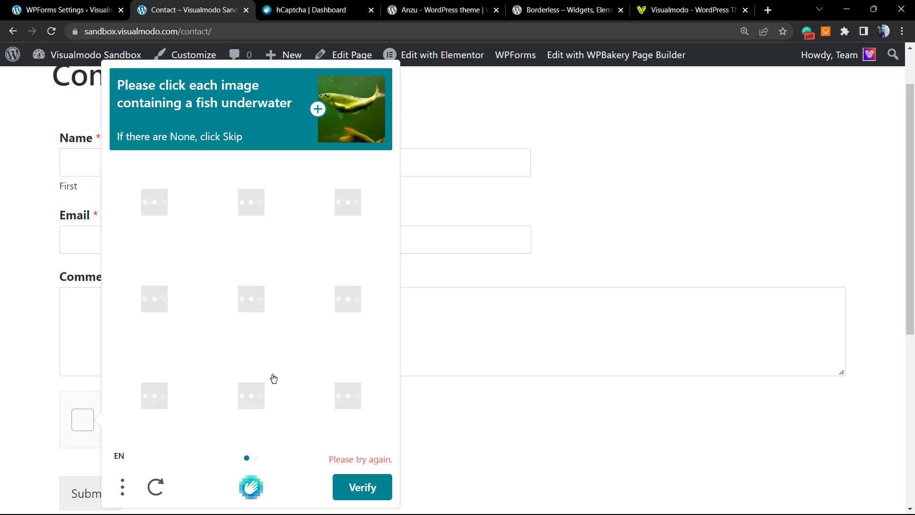
click(49, 202)
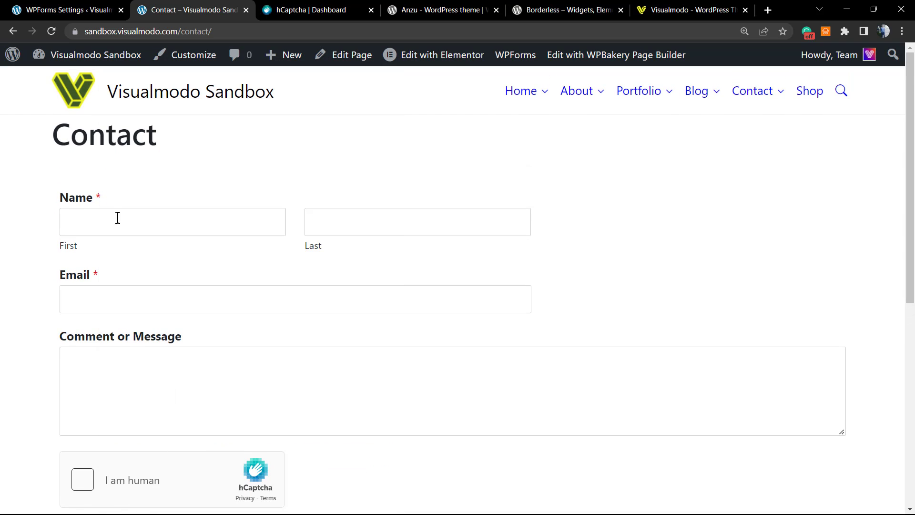
scroll(158, 259, down, 1)
scroll(155, 260, down, 1)
scroll(157, 253, down, 2)
scroll(157, 259, up, 2)
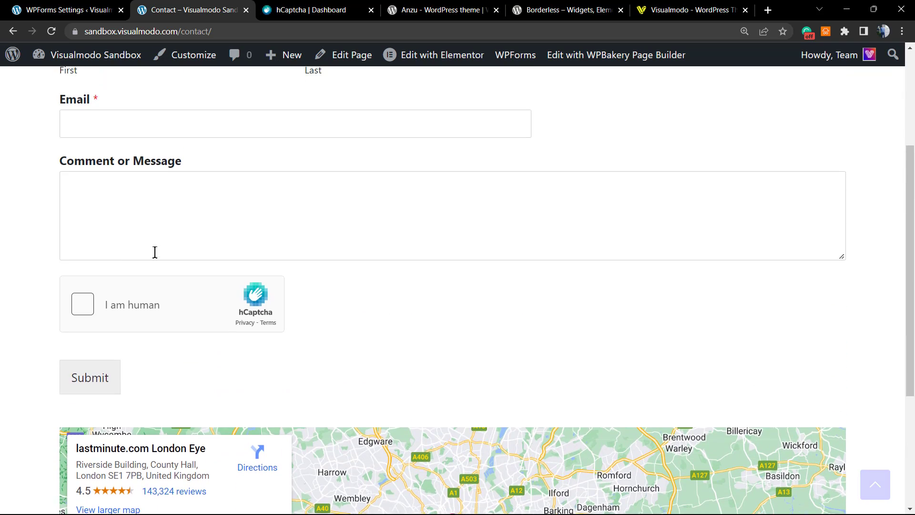
scroll(153, 254, up, 2)
scroll(154, 252, down, 2)
Return to the WPForms CAPTCHA settings, then go to WPForms All Forms
click(78, 9)
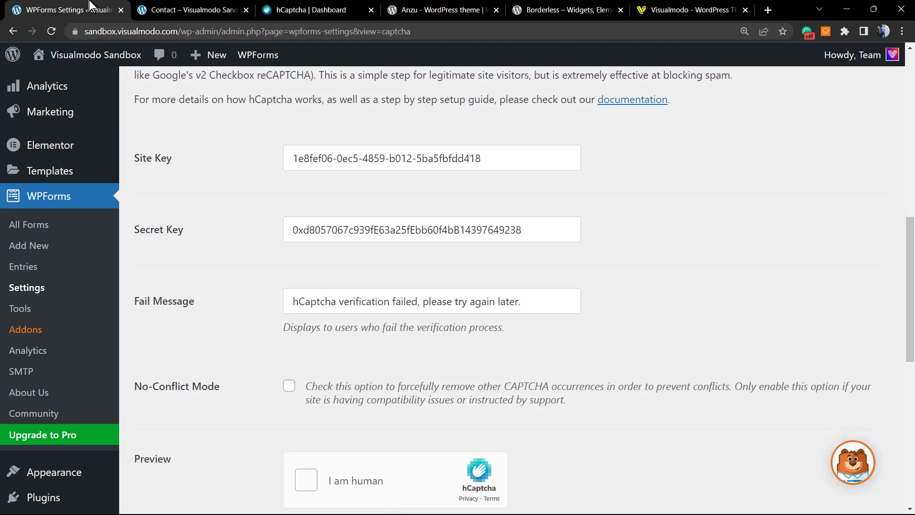
scroll(215, 322, down, 2)
scroll(203, 330, down, 2)
scroll(200, 328, up, 2)
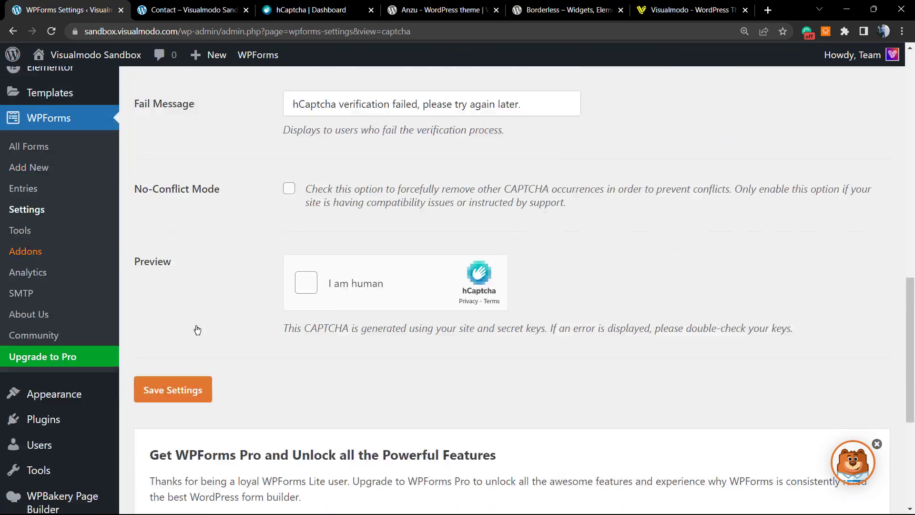
scroll(197, 328, up, 4)
scroll(199, 333, up, 3)
scroll(197, 332, up, 3)
scroll(190, 322, up, 1)
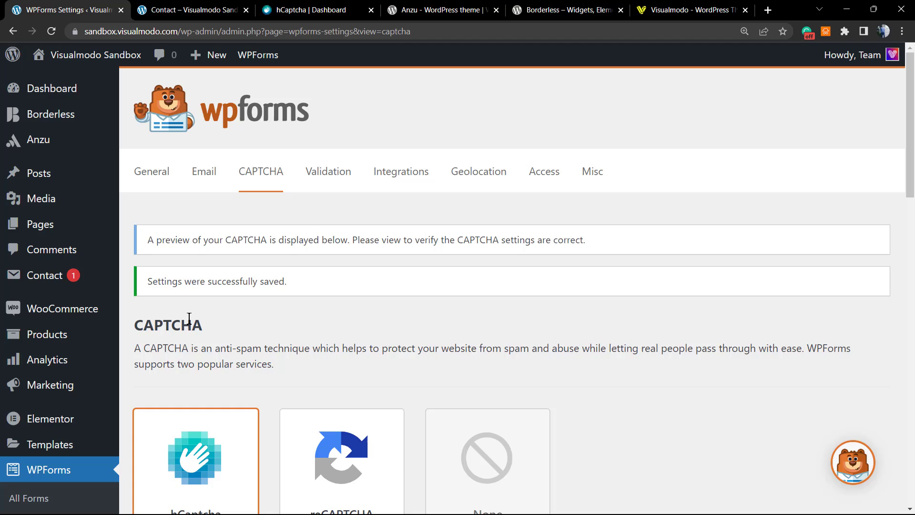
scroll(175, 286, down, 1)
scroll(169, 307, down, 1)
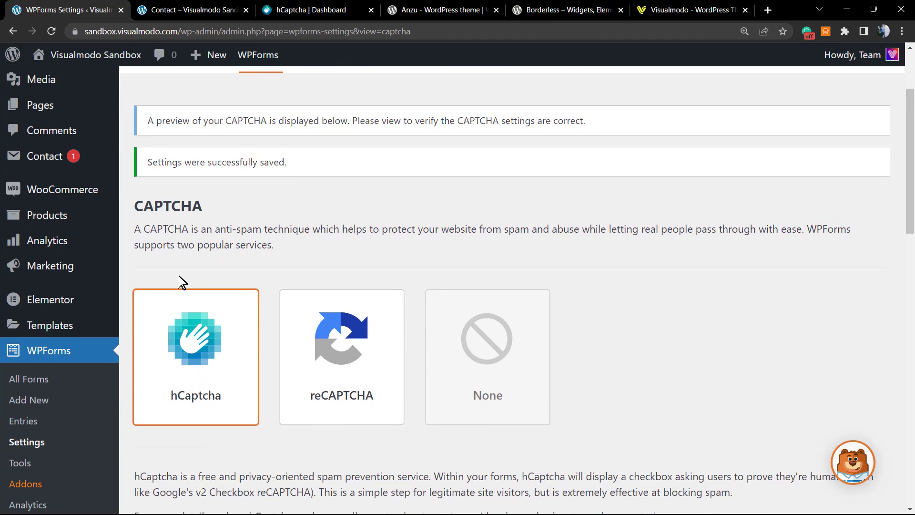
scroll(97, 318, down, 1)
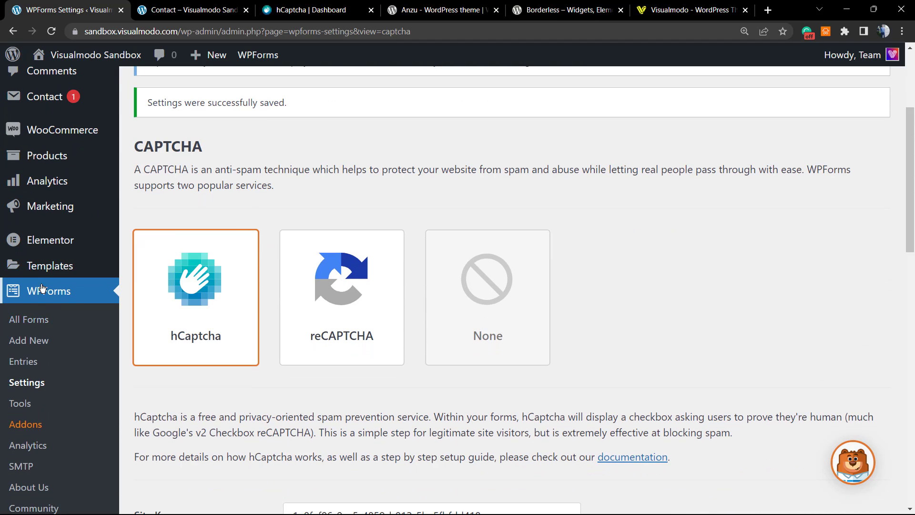
click(34, 327)
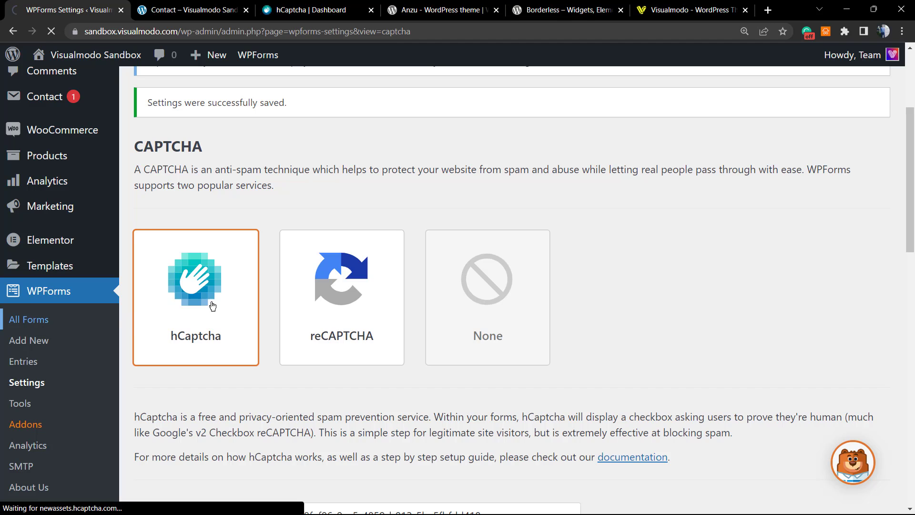
scroll(243, 286, down, 2)
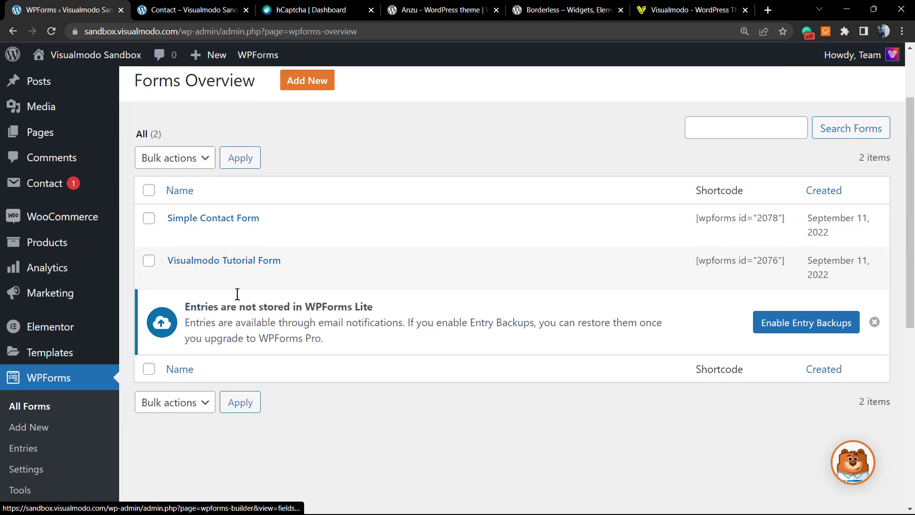
scroll(270, 282, up, 1)
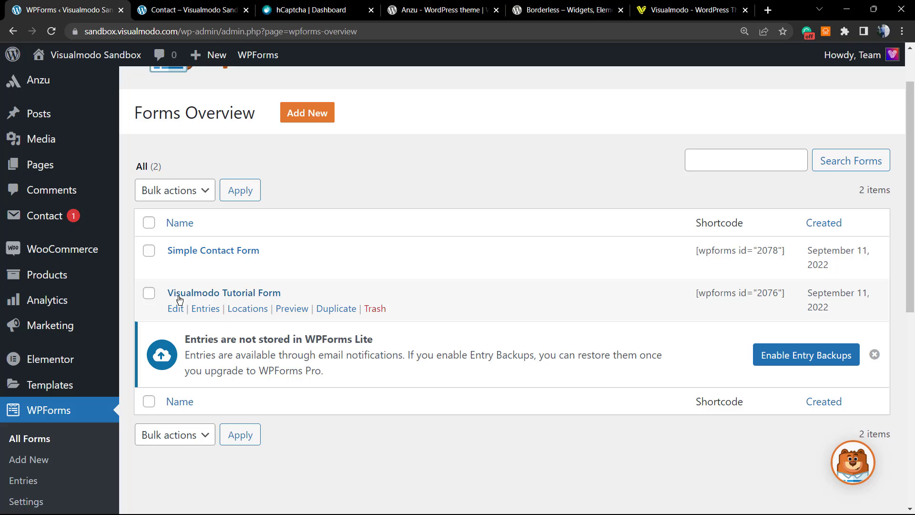
Open 'Visualmodo Tutorial Form' from the Forms Overview in the WPForms builder
click(222, 294)
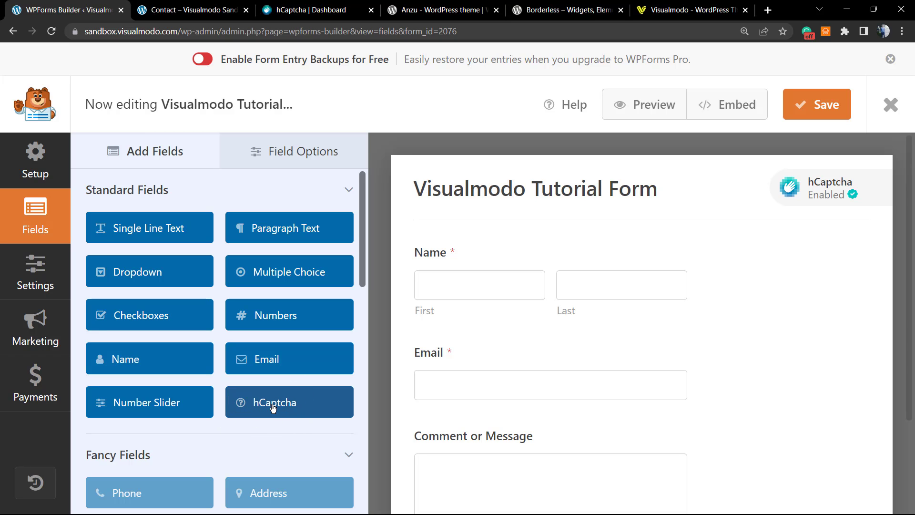
Toggle the form's hCaptcha button under Standard Fields, bringing up the disable-hCaptcha confirmation
click(270, 408)
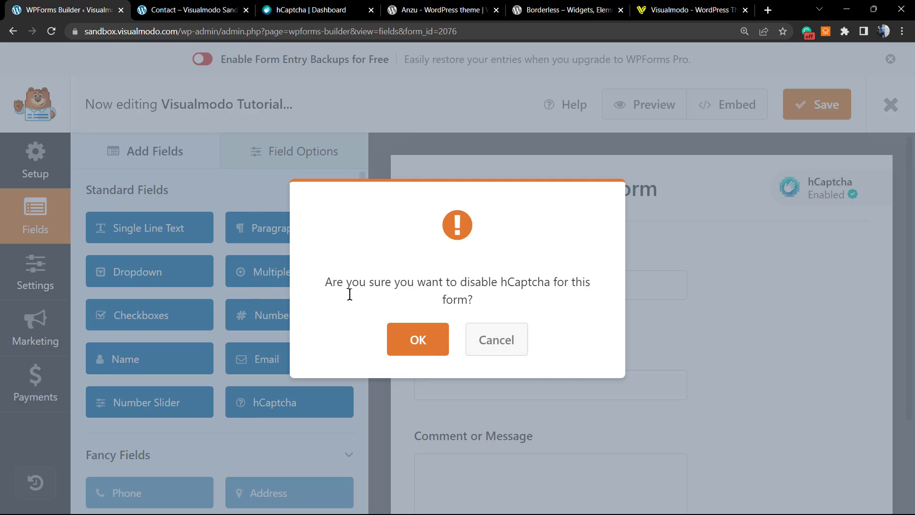
Confirm disabling hCaptcha and save the Visualmodo Tutorial Form without it
click(420, 350)
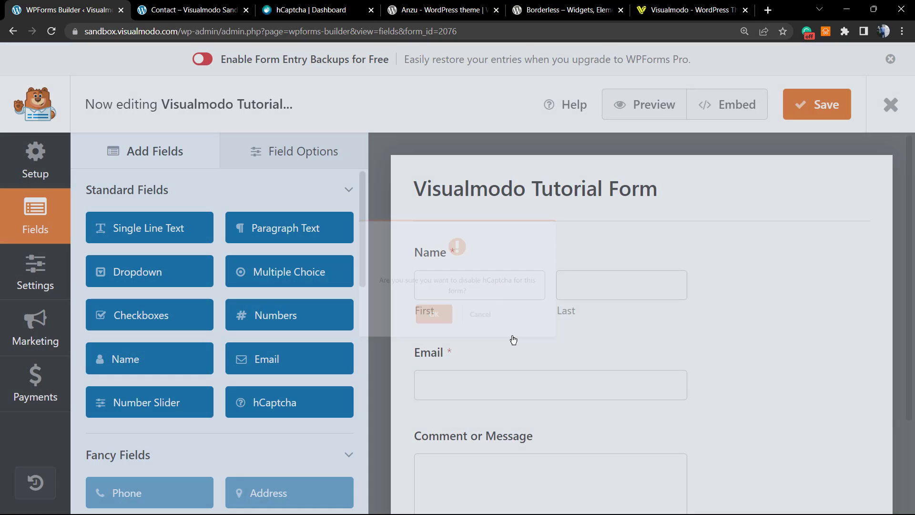
scroll(474, 264, down, 2)
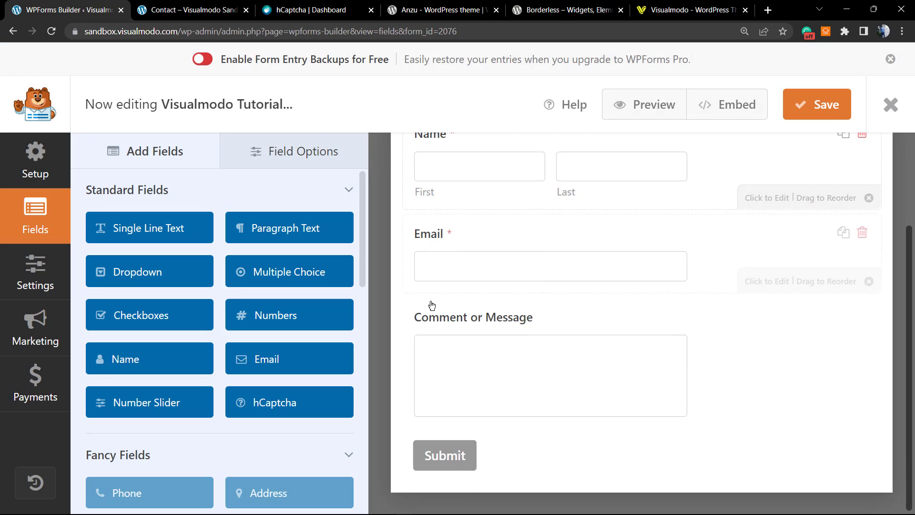
scroll(475, 276, up, 2)
click(817, 104)
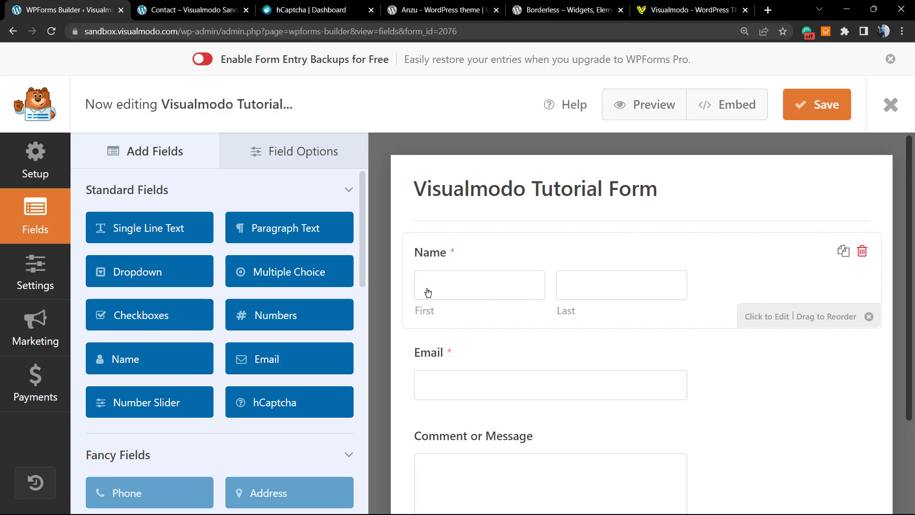
scroll(428, 293, down, 2)
scroll(380, 321, up, 2)
Check the live Contact page, then return to the WPForms form builder
click(298, 412)
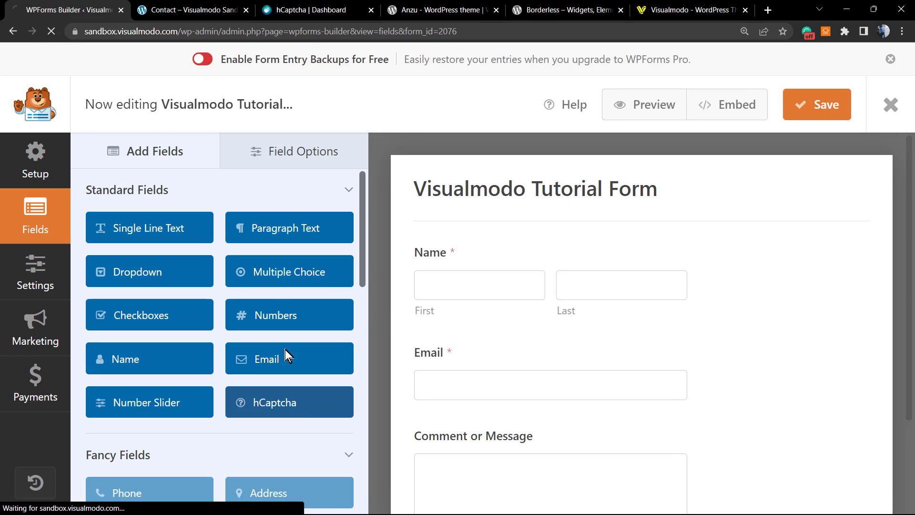
click(174, 12)
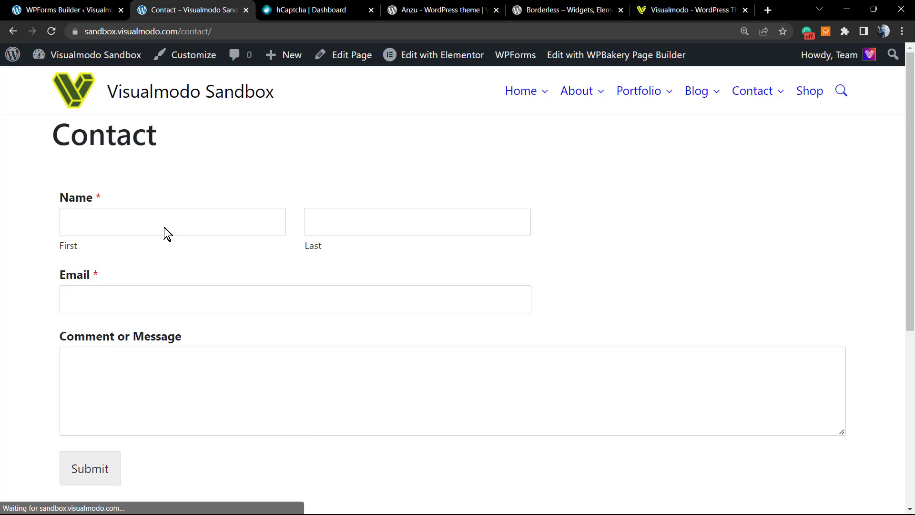
click(68, 10)
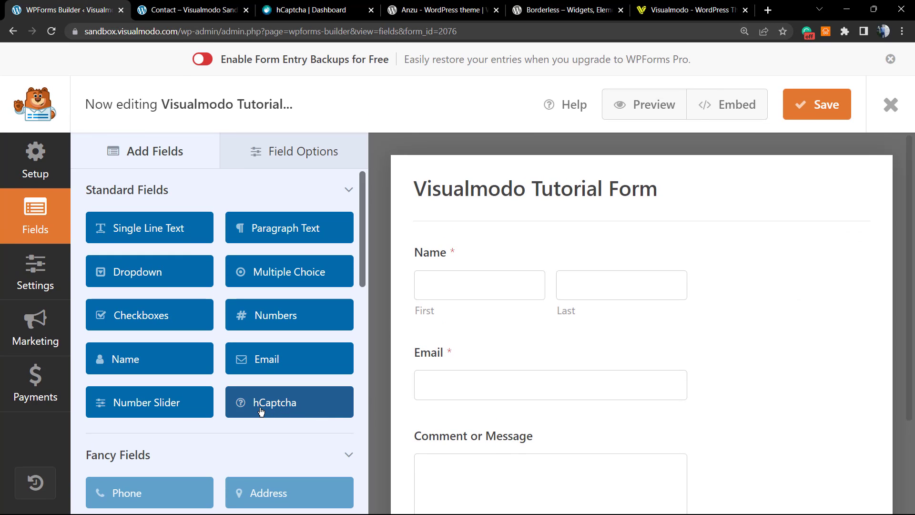
Re-enable hCaptcha, dismiss the enabled notice, save the form, and return to the Contact page
click(295, 411)
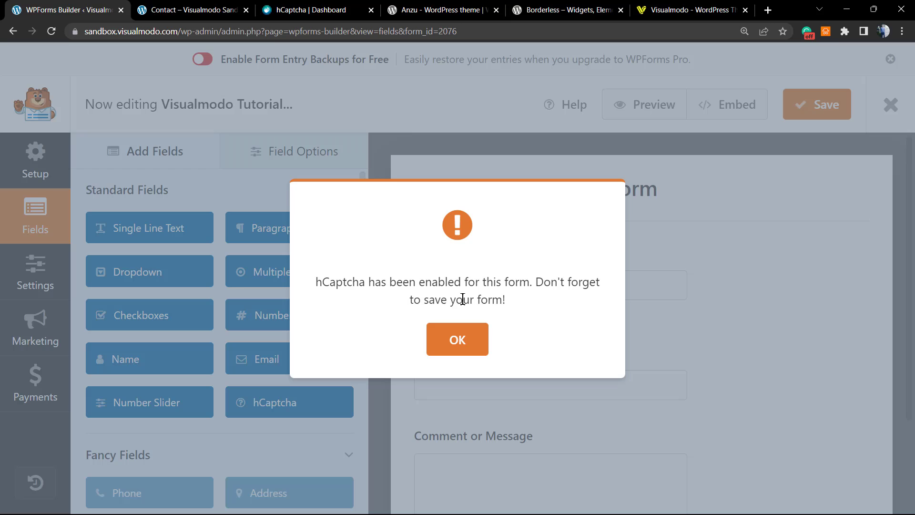
click(463, 347)
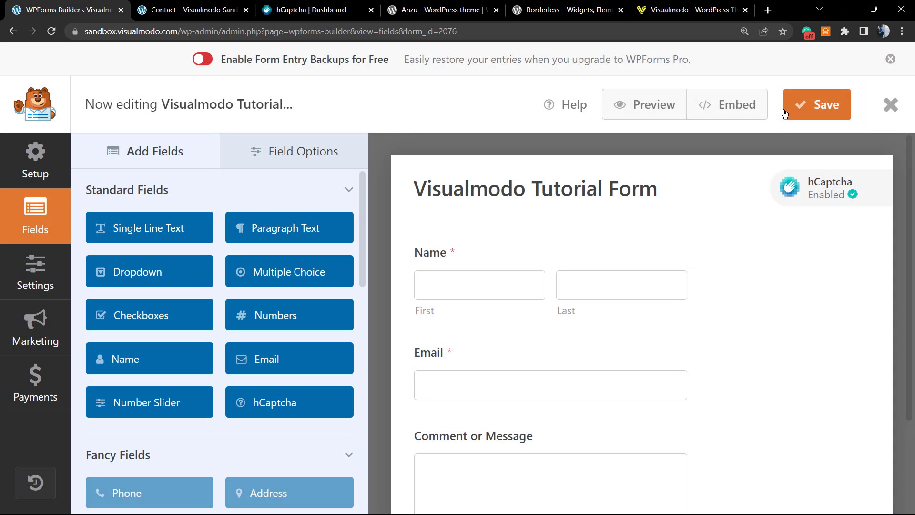
click(787, 112)
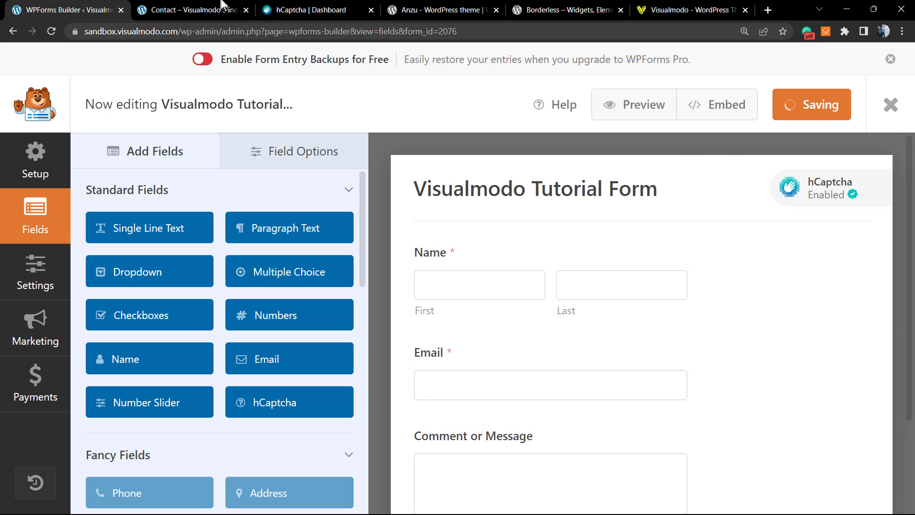
click(203, 10)
Reload the Contact page, close the cat-image challenge, and go to the Anzu theme page
key(F5)
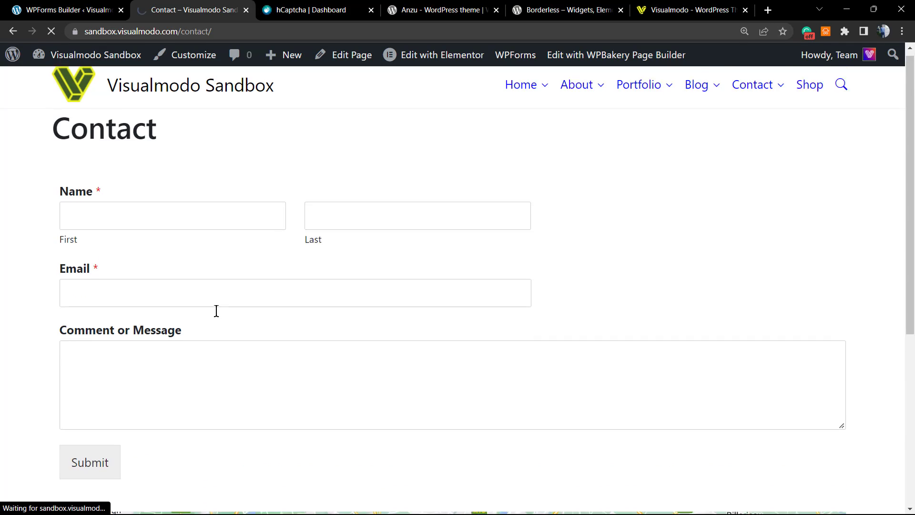
scroll(215, 311, down, 3)
scroll(143, 343, down, 2)
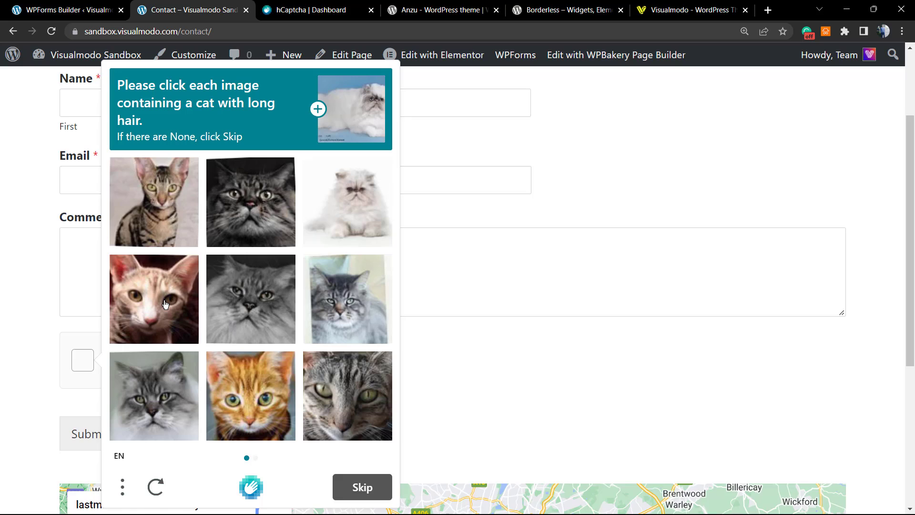
scroll(184, 206, up, 1)
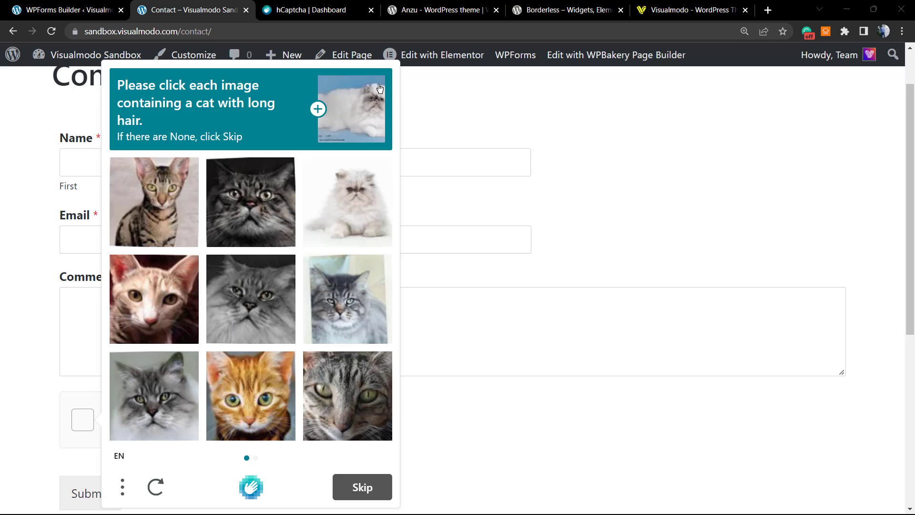
click(488, 397)
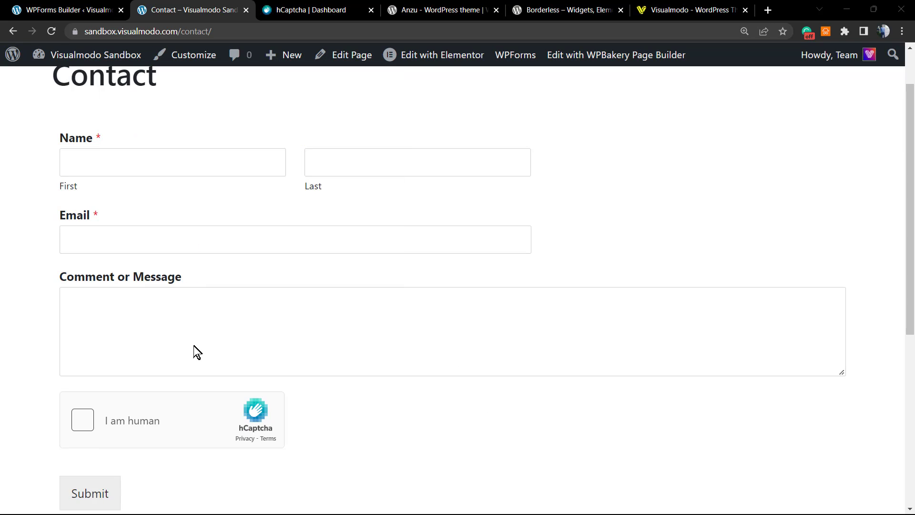
scroll(193, 350, up, 2)
scroll(191, 341, down, 1)
scroll(193, 347, up, 1)
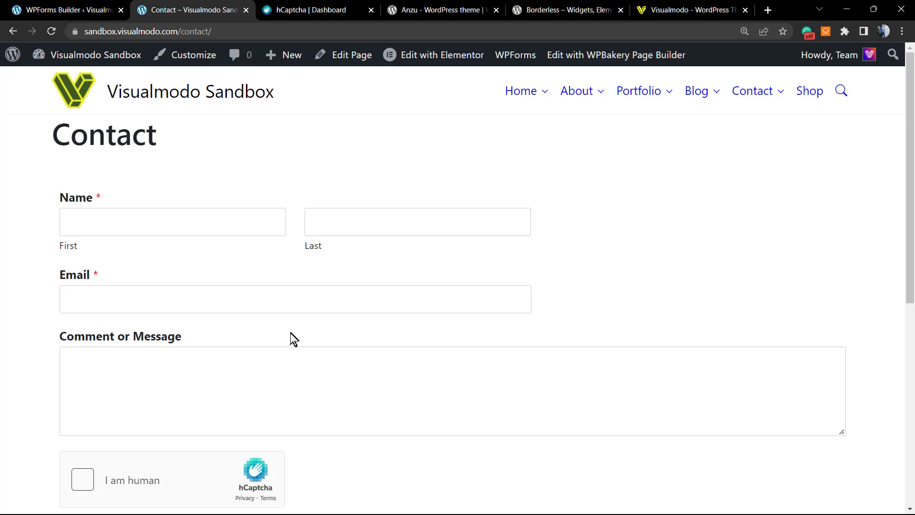
click(424, 8)
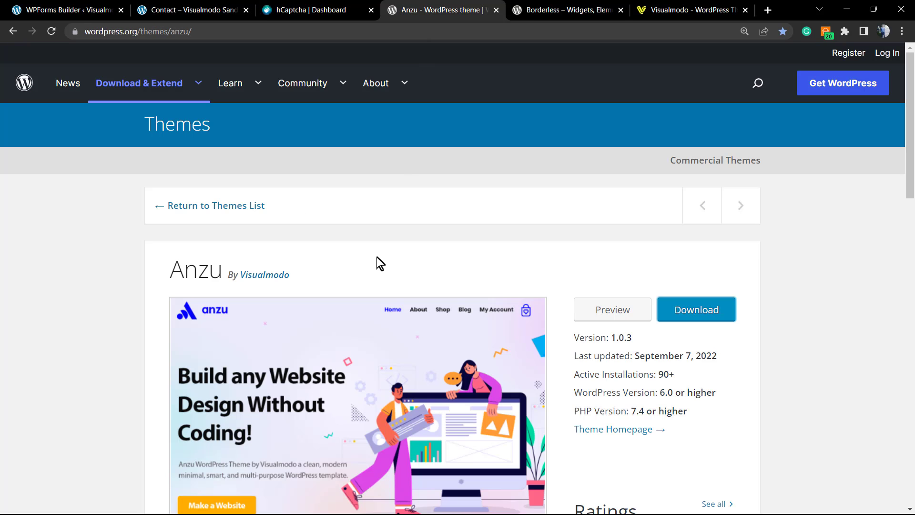
Highlight the 'Anzu By Visualmodo' title, then go to the Borderless plugin page
triple_click(198, 276)
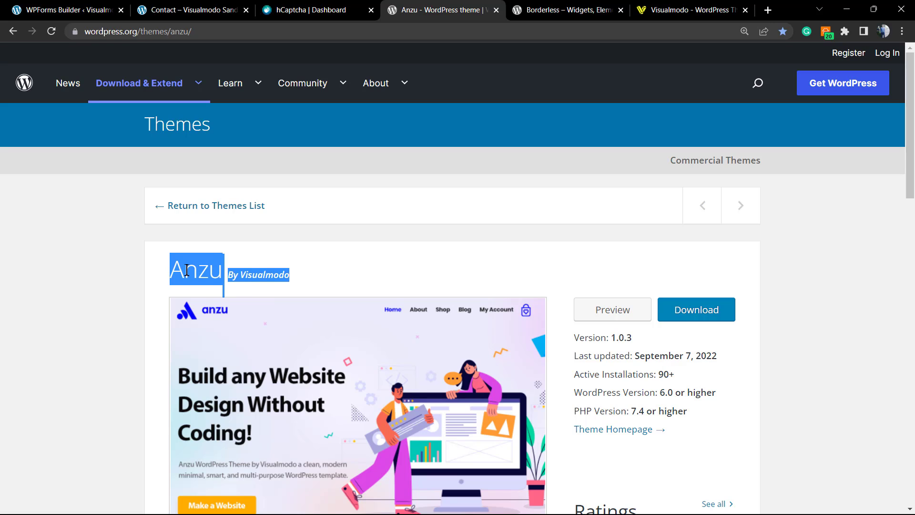
scroll(250, 289, down, 1)
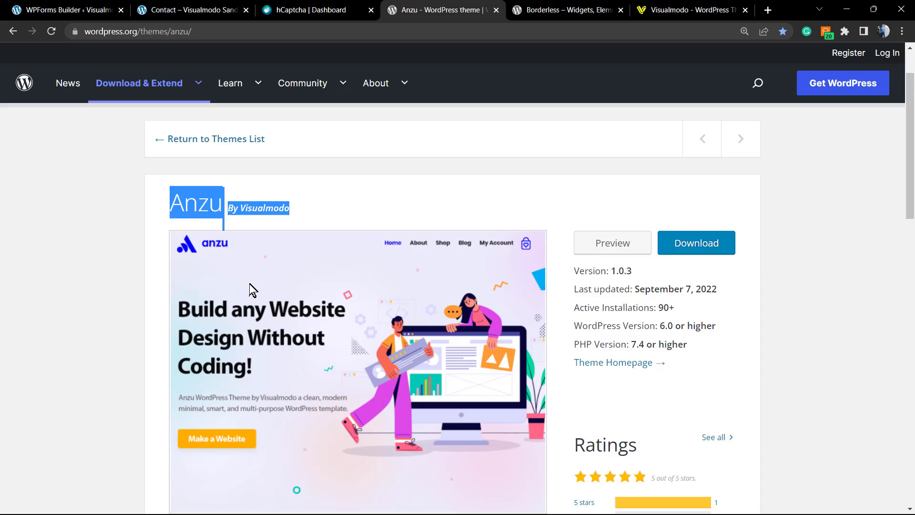
scroll(250, 286, up, 2)
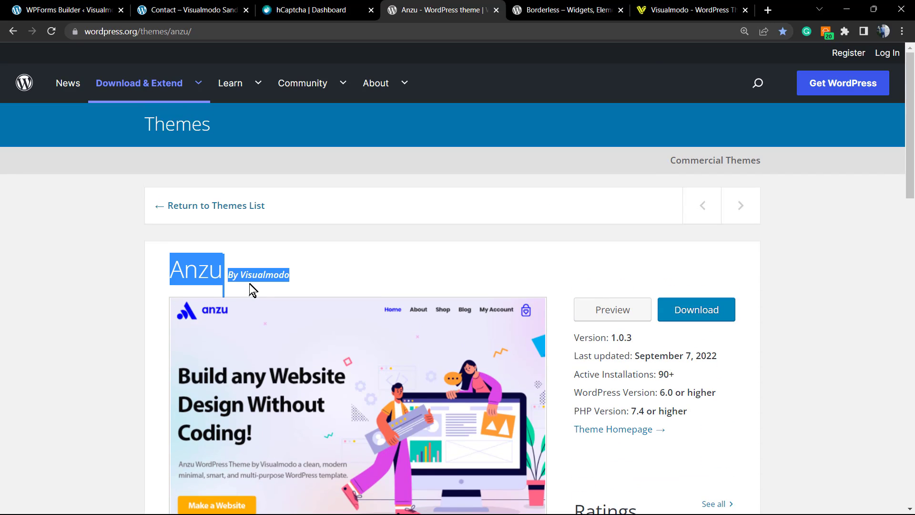
click(532, 7)
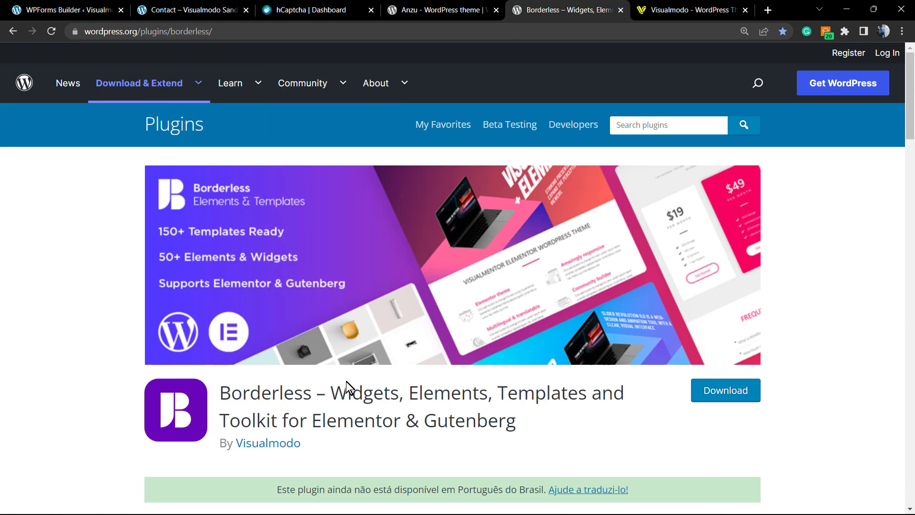
Select 'Widgets', 'Elements' and 'Borderless' in the plugin title, then go to the Visualmodo homepage
double_click(354, 391)
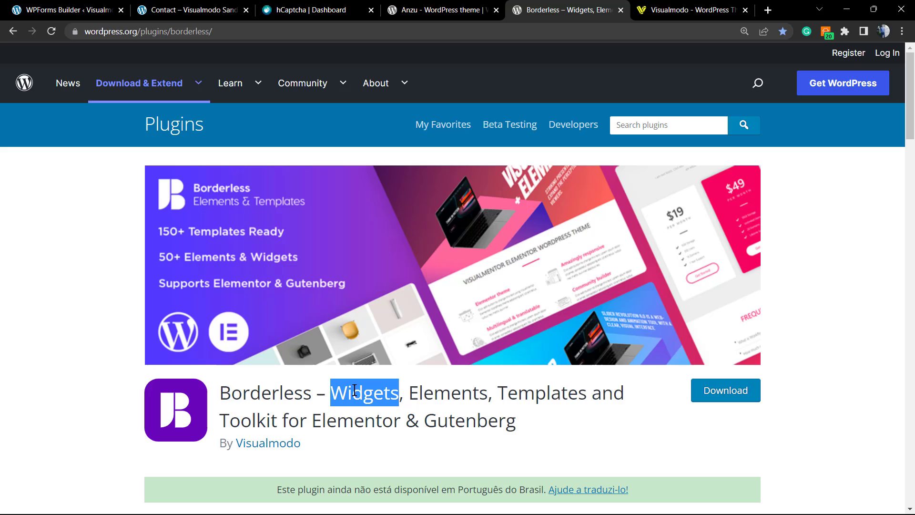
double_click(434, 394)
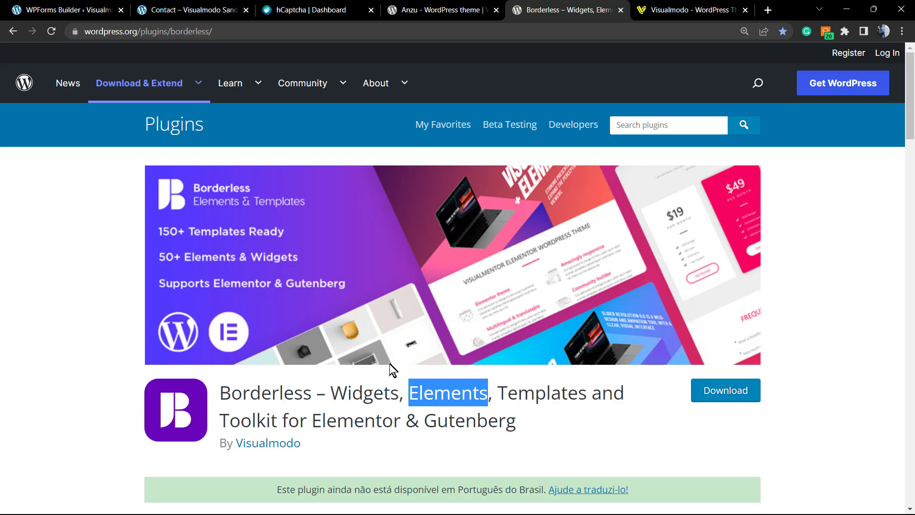
double_click(244, 395)
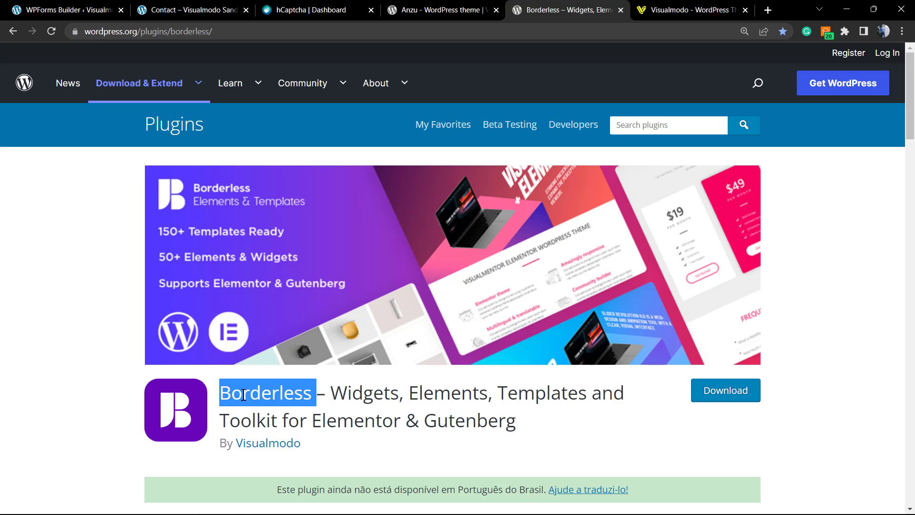
scroll(244, 396, down, 1)
scroll(408, 358, up, 1)
click(674, 10)
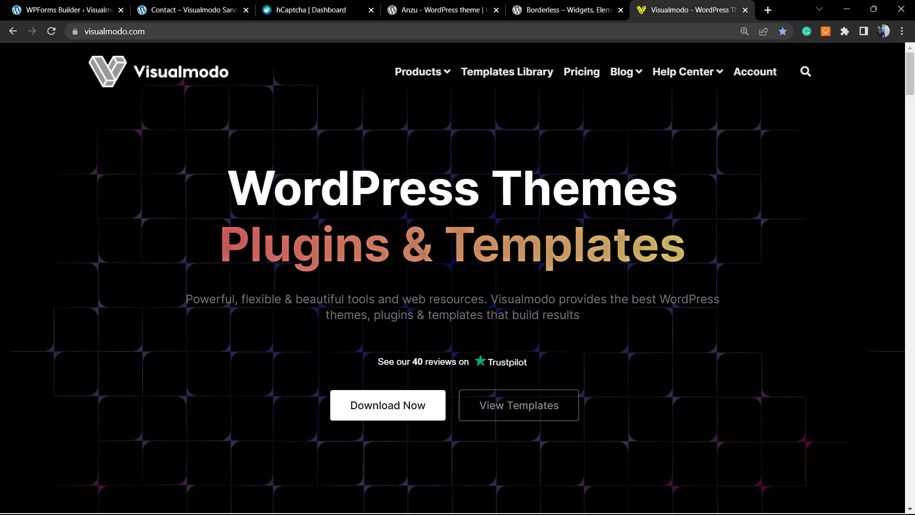
Go to Visualmodo's Templates Library from the top navigation
click(510, 76)
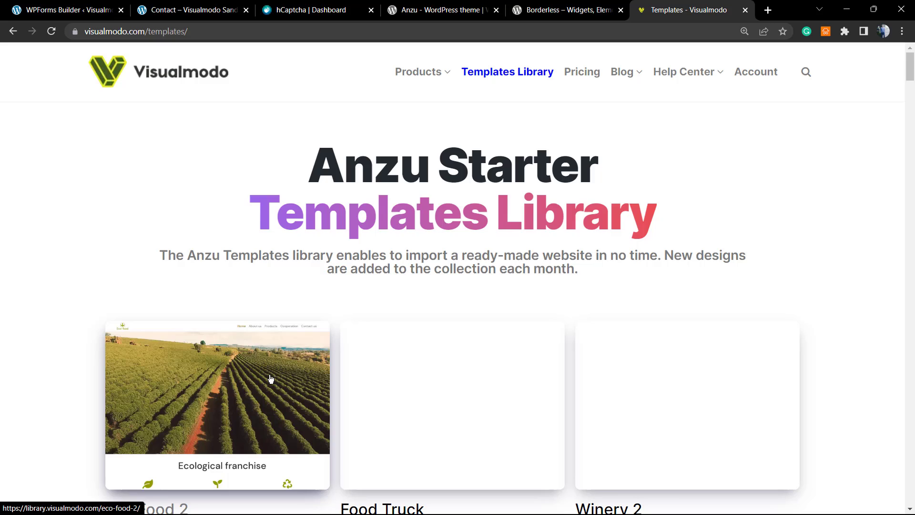
scroll(271, 369, down, 4)
scroll(271, 369, down, 1)
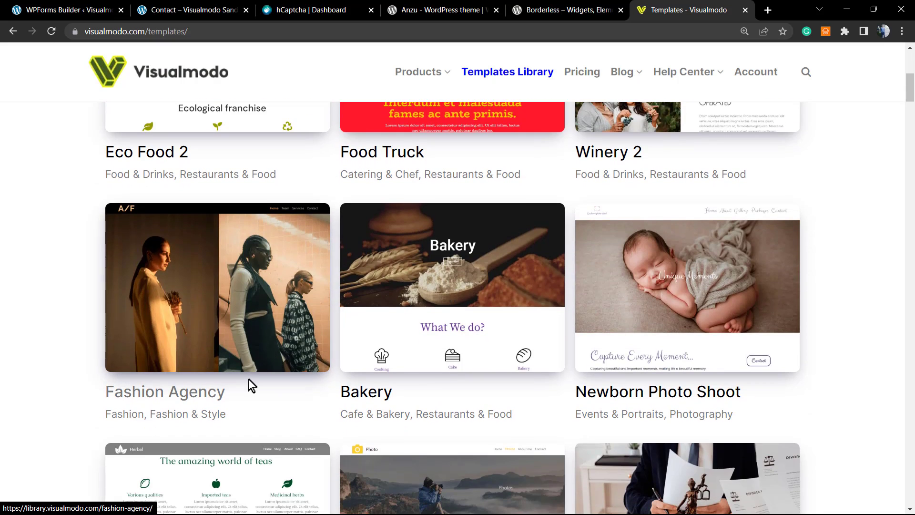
scroll(248, 379, down, 3)
scroll(248, 379, down, 2)
scroll(247, 379, down, 4)
scroll(247, 374, down, 2)
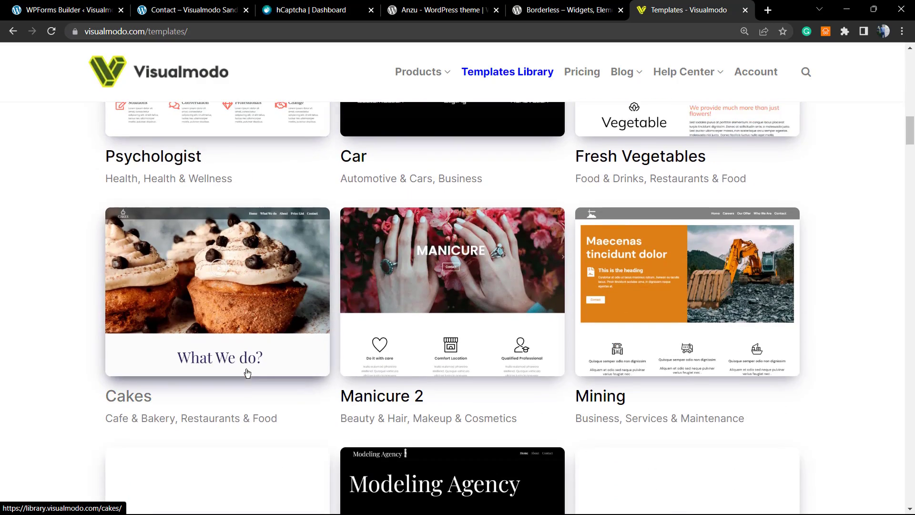
scroll(247, 374, down, 2)
scroll(247, 375, down, 2)
scroll(246, 372, down, 2)
scroll(247, 373, down, 2)
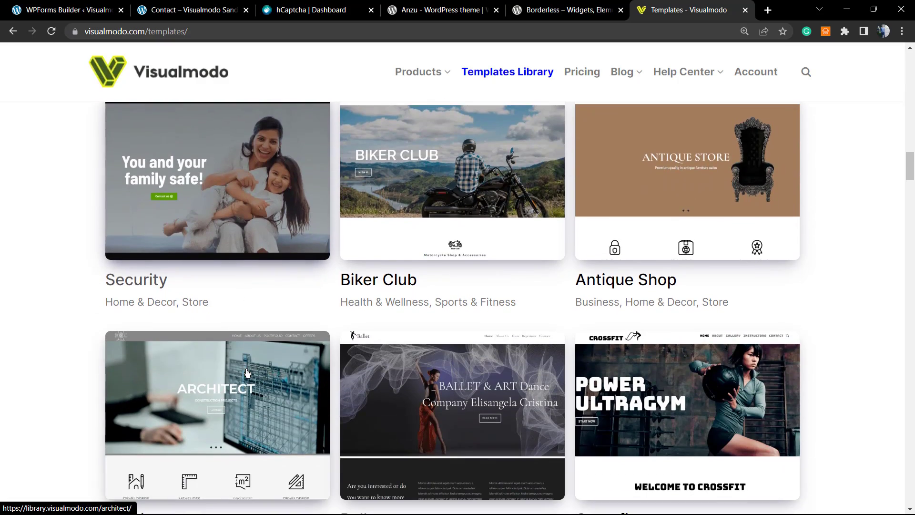
scroll(246, 373, down, 2)
scroll(247, 373, down, 2)
scroll(246, 371, down, 2)
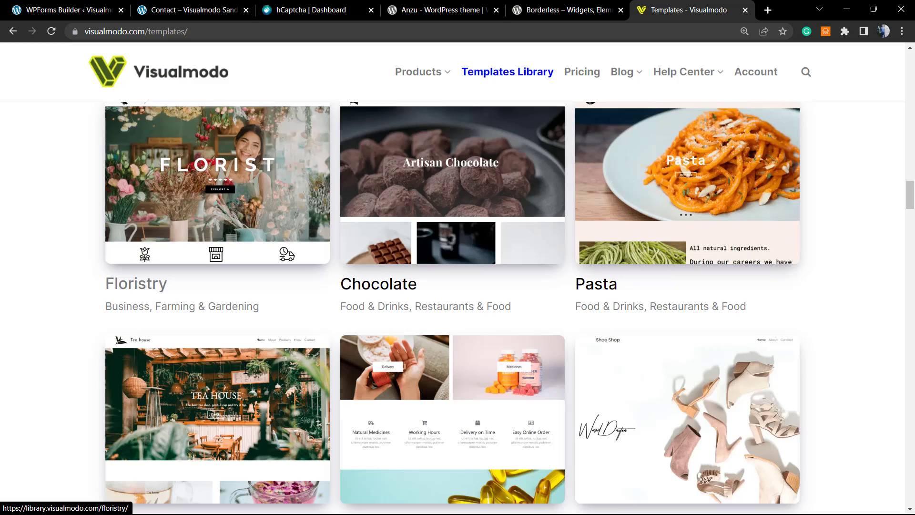
scroll(246, 371, down, 1)
scroll(246, 371, down, 4)
scroll(246, 374, down, 1)
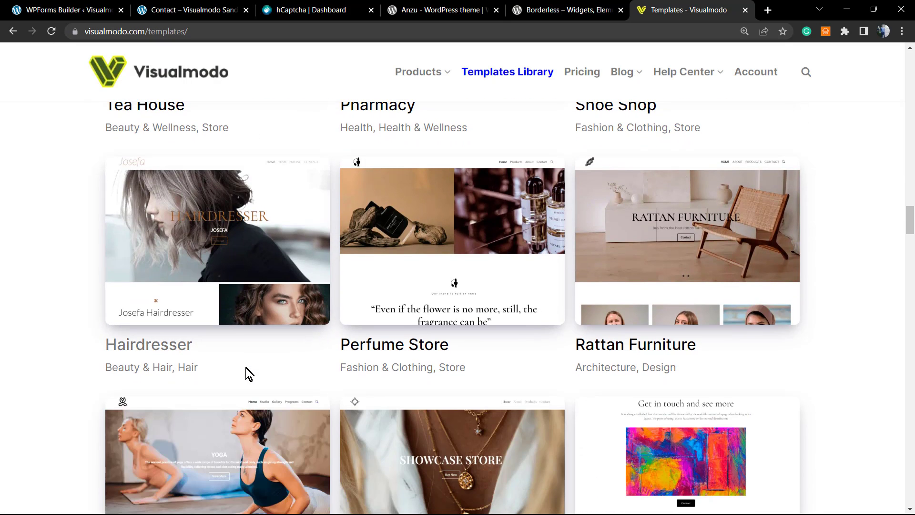
scroll(246, 372, down, 2)
scroll(246, 372, down, 3)
scroll(245, 370, down, 2)
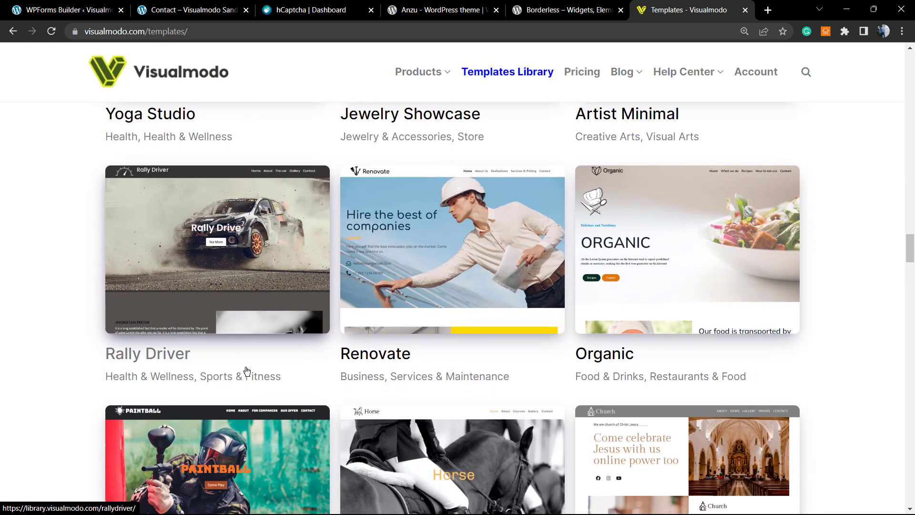
scroll(245, 370, down, 2)
scroll(245, 371, down, 1)
scroll(246, 370, down, 1)
scroll(245, 371, down, 2)
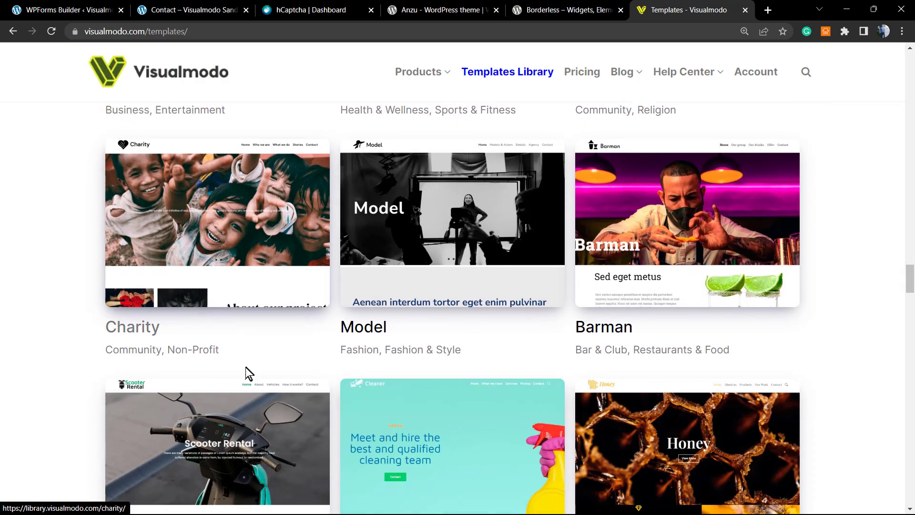
scroll(245, 371, down, 1)
scroll(245, 371, down, 1)
scroll(245, 370, down, 1)
scroll(246, 372, down, 3)
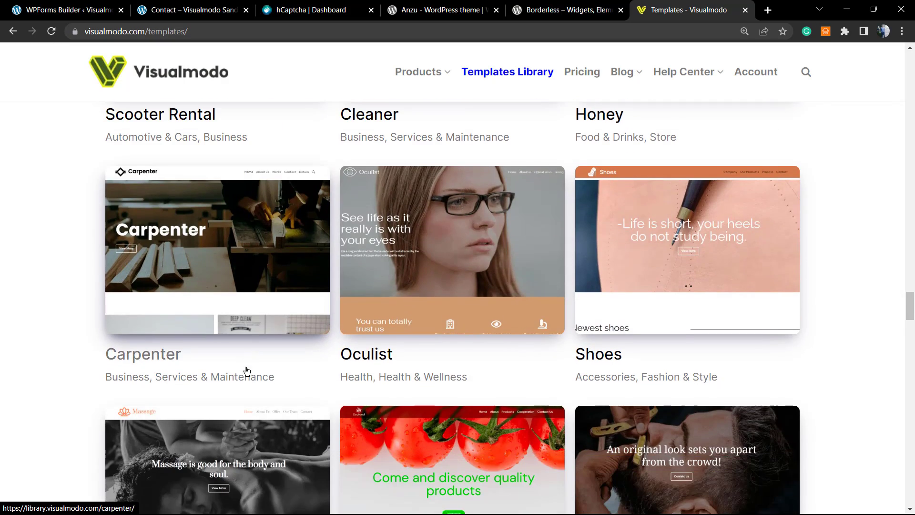
scroll(246, 371, down, 2)
scroll(246, 367, down, 2)
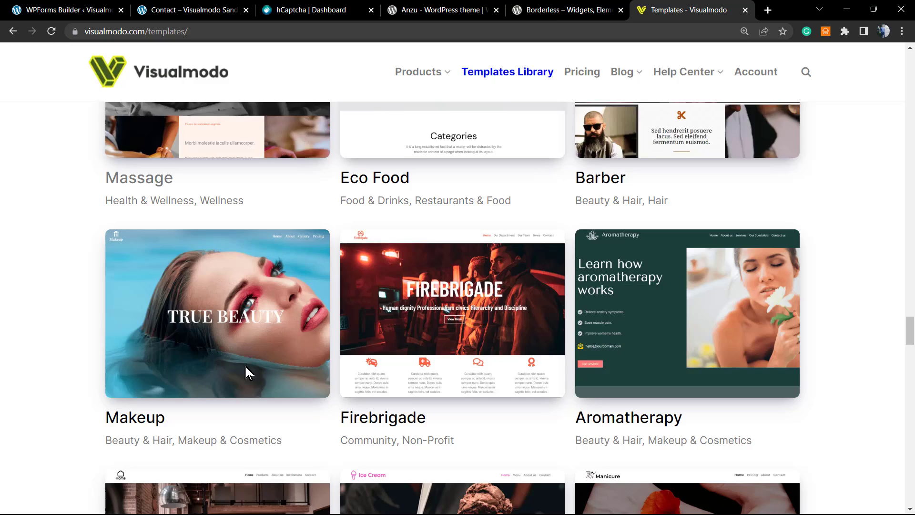
scroll(245, 367, down, 2)
scroll(246, 368, down, 1)
scroll(247, 370, down, 1)
scroll(247, 371, down, 2)
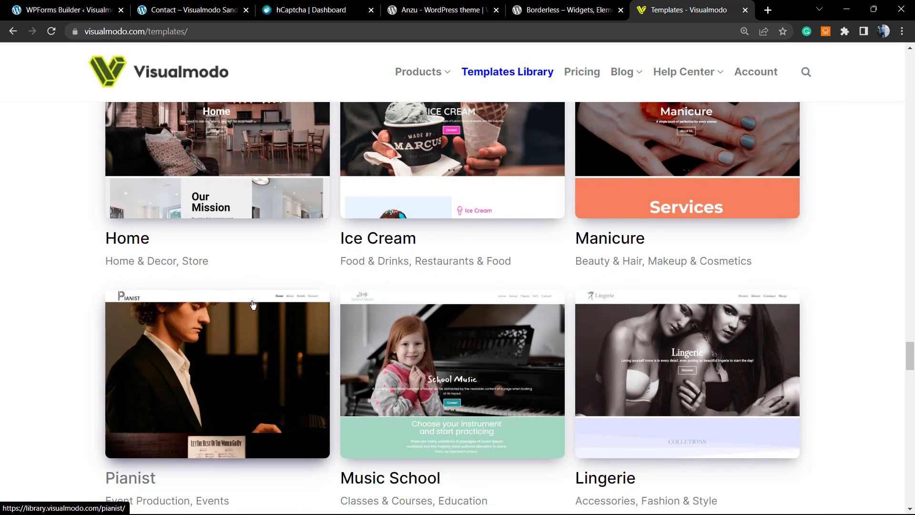
scroll(248, 343, down, 2)
scroll(251, 301, down, 2)
scroll(252, 304, down, 2)
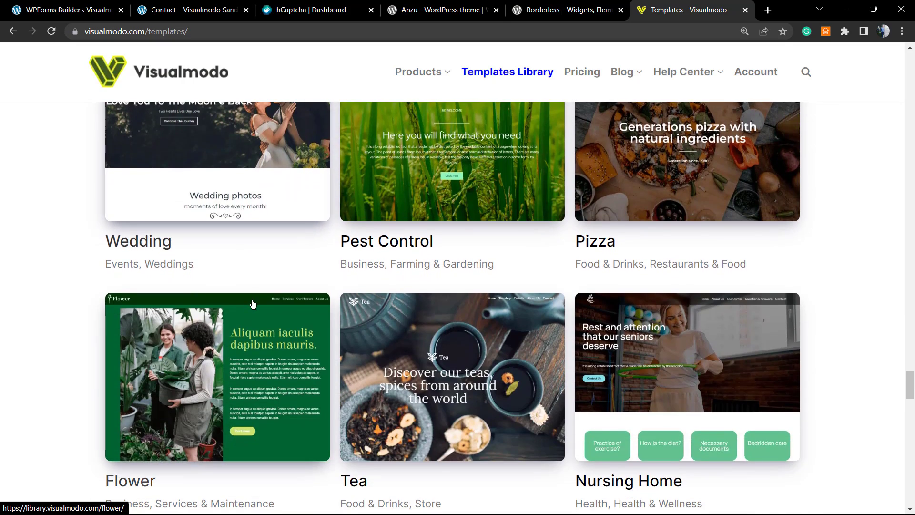
scroll(307, 286, down, 2)
scroll(351, 275, down, 1)
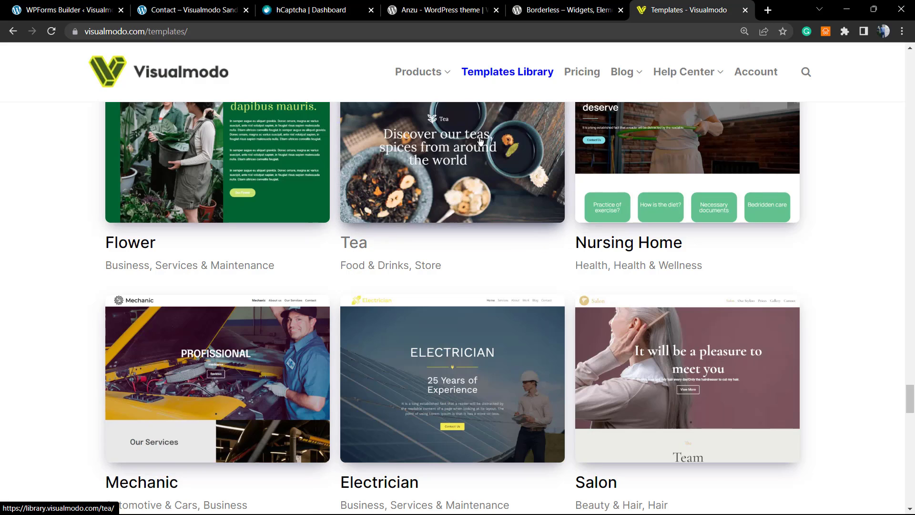